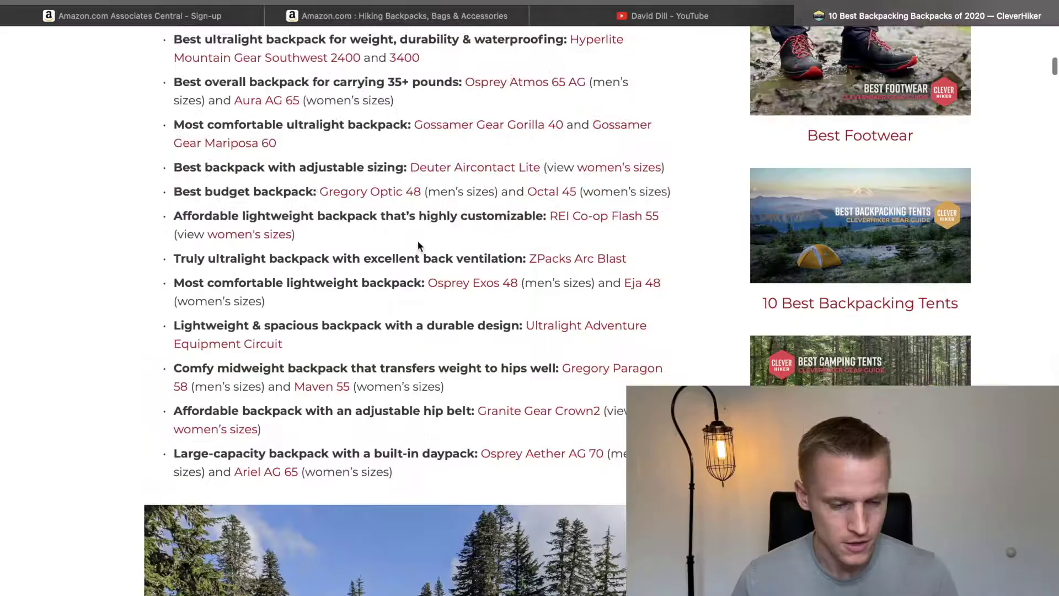
pyautogui.scroll(-15, 419, 243)
pyautogui.scroll(-15, 418, 246)
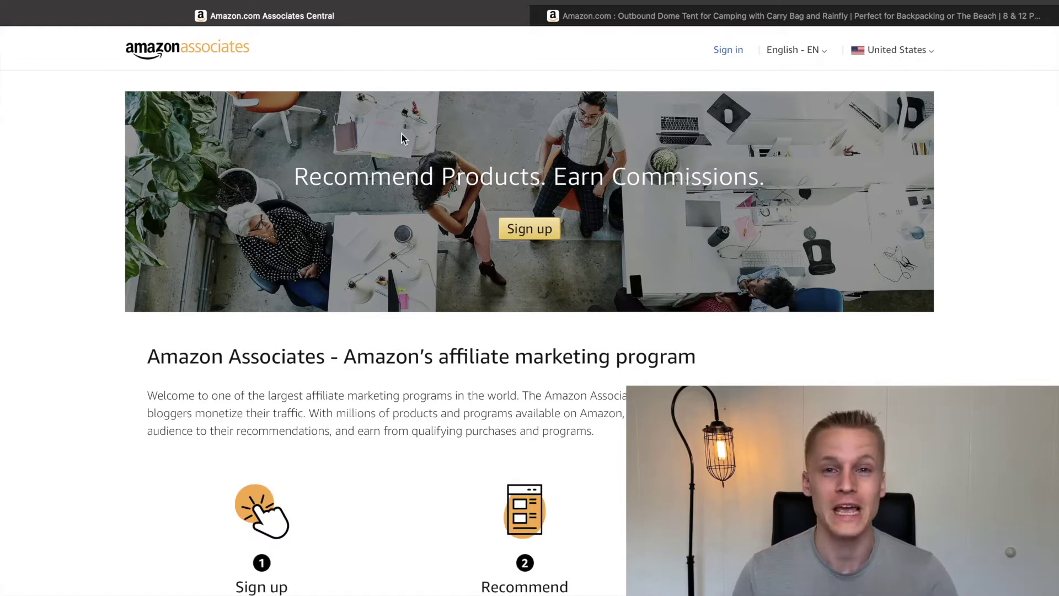
# - Start the sign-up for the Amazon Associates program from its home page at affiliate-program.amazon.com
pyautogui.press('super+l')
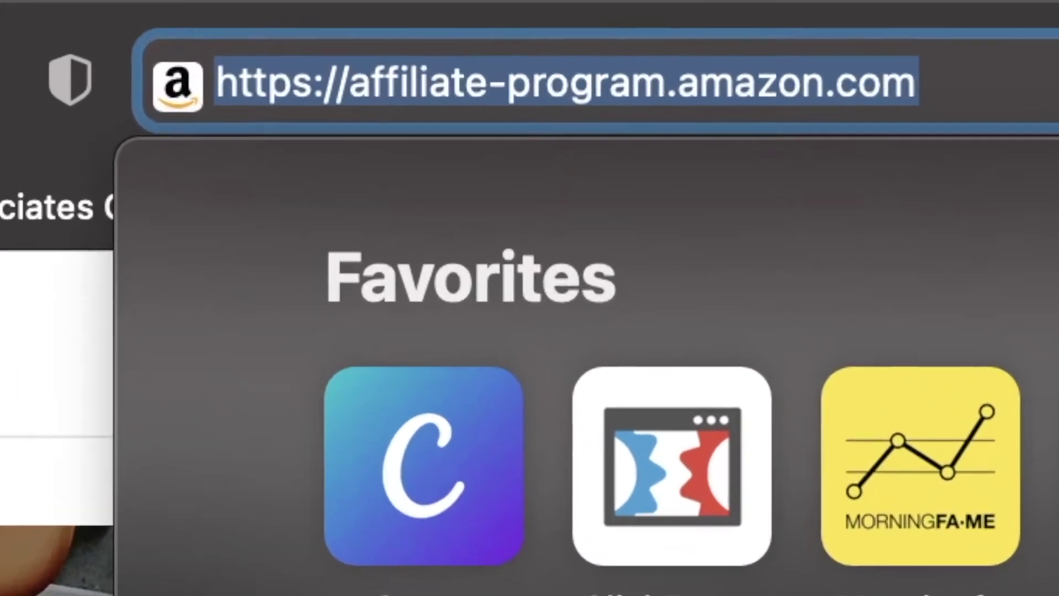
pyautogui.press('Escape')
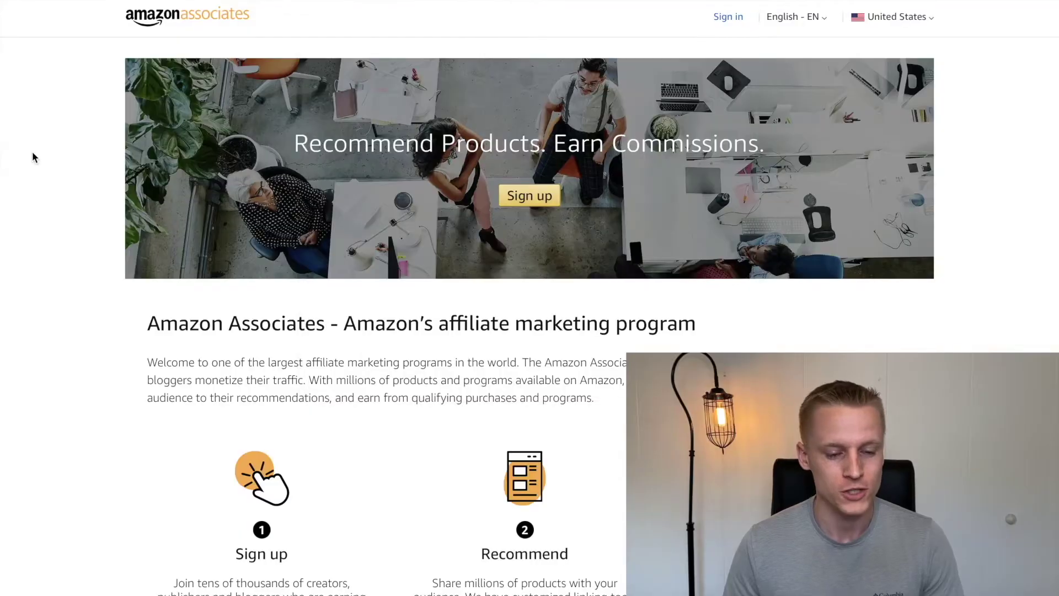
pyautogui.click(538, 198)
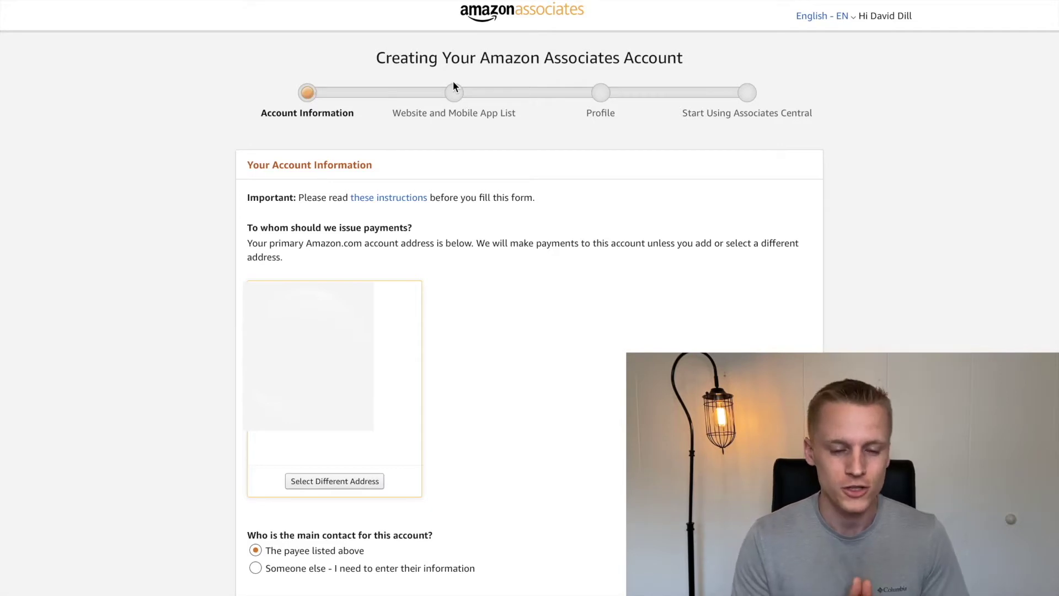
# - Open YouTube in a new tab, go to the signed-in account's own channel page and bring up its web address
pyautogui.moveTo(458, 1)
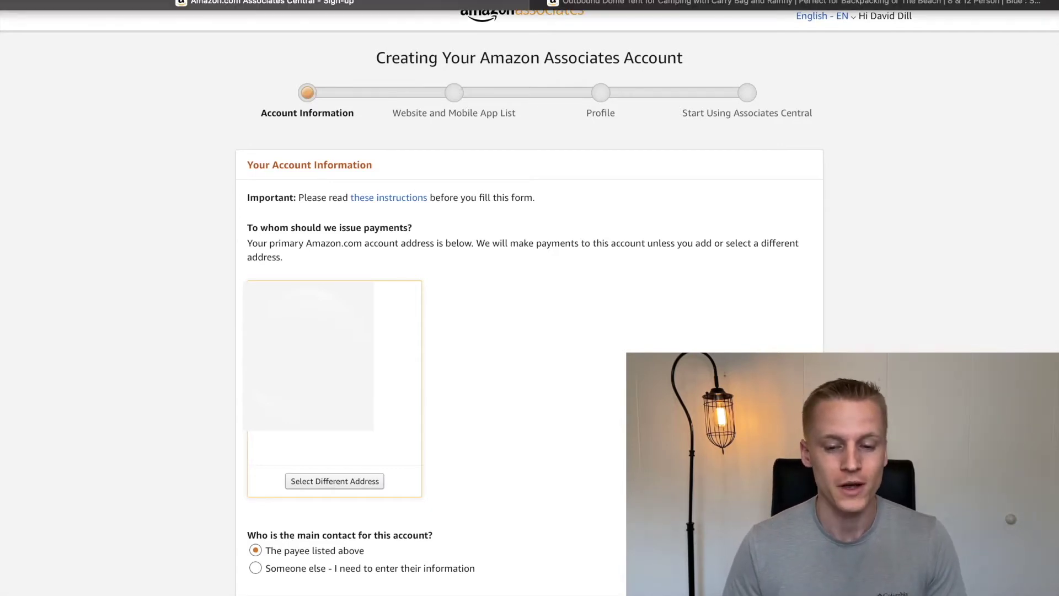
pyautogui.press('super+t')
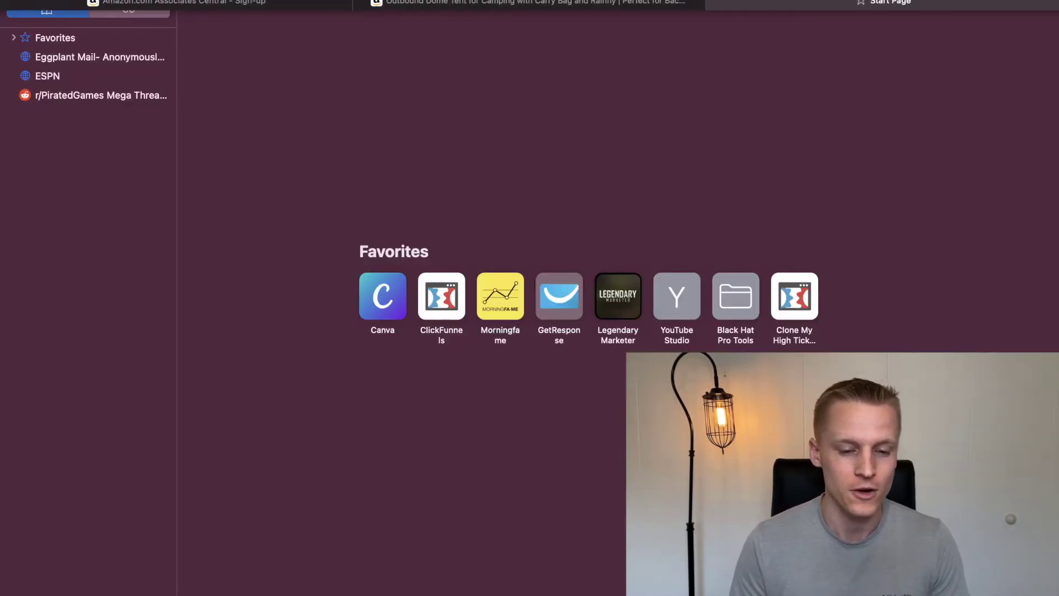
pyautogui.write('you')
pyautogui.press('Return')
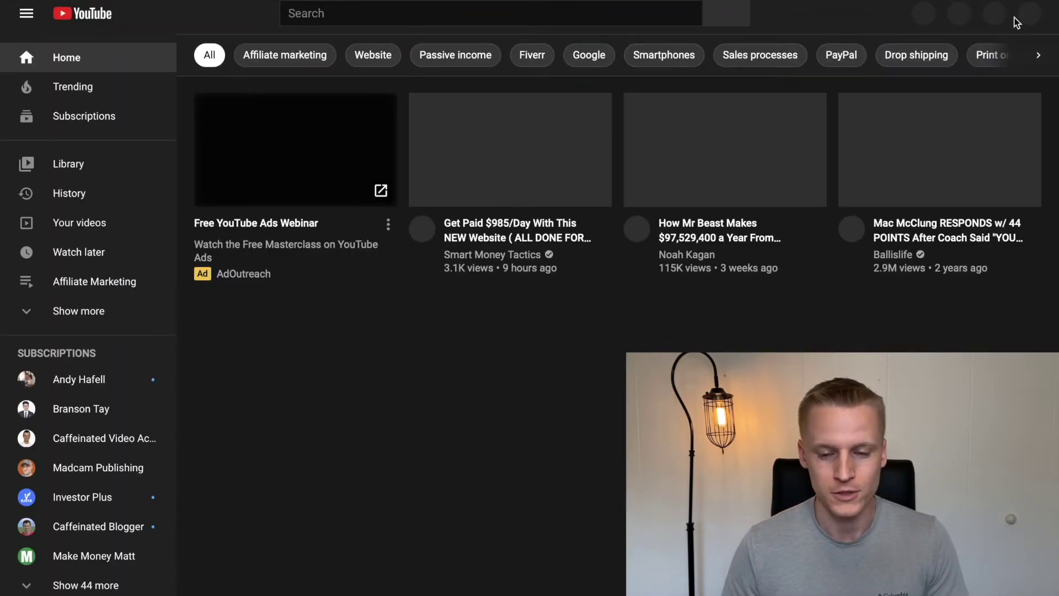
pyautogui.click(1022, 16)
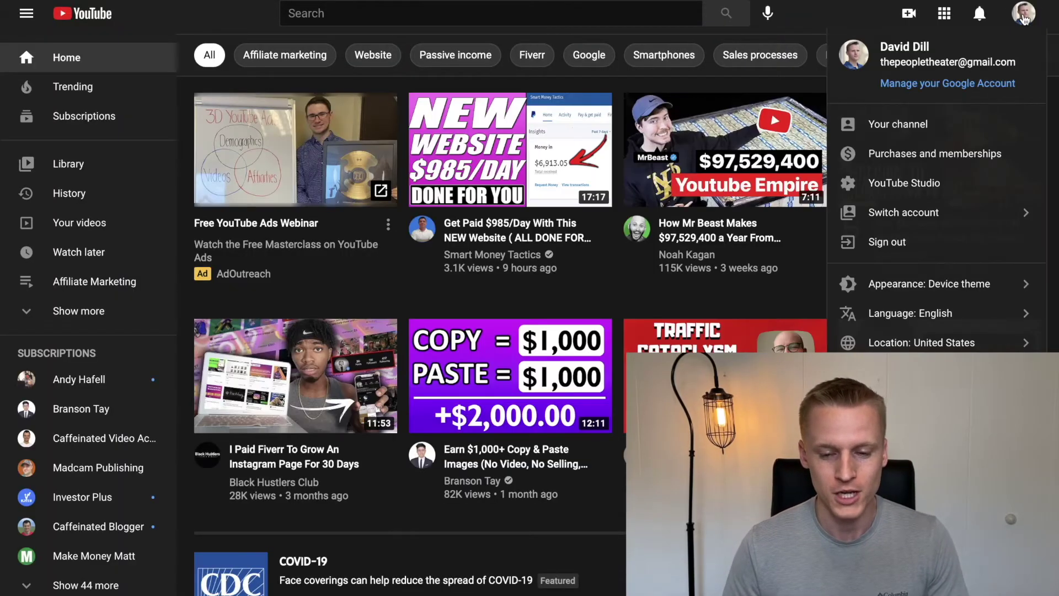
pyautogui.click(877, 125)
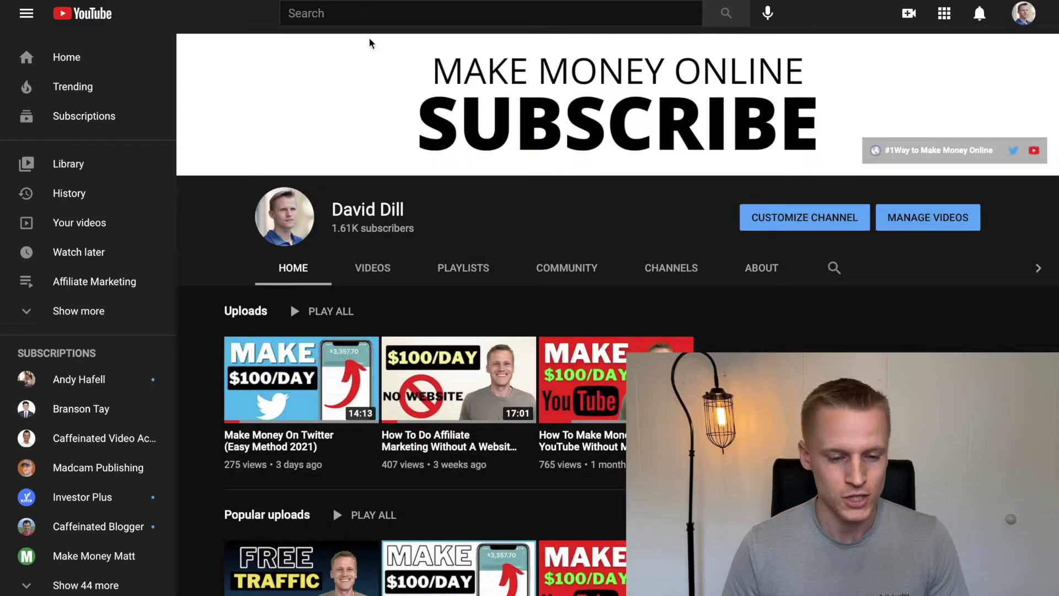
pyautogui.click(491, 24)
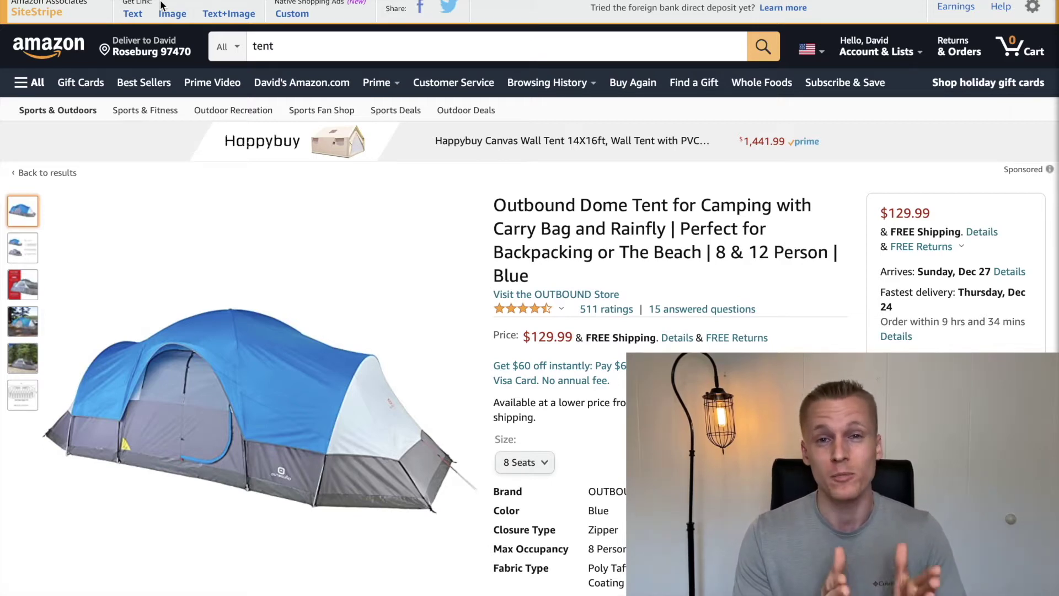
# - Generate a short text affiliate link for the Outbound Dome Tent product page and close the link pop-up
pyautogui.click(133, 16)
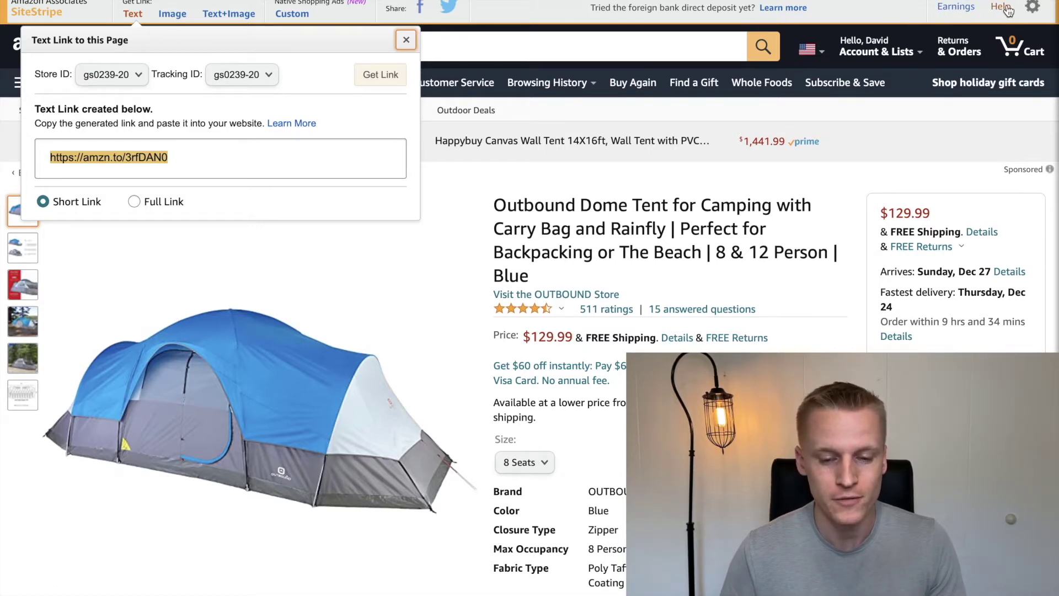
pyautogui.click(406, 40)
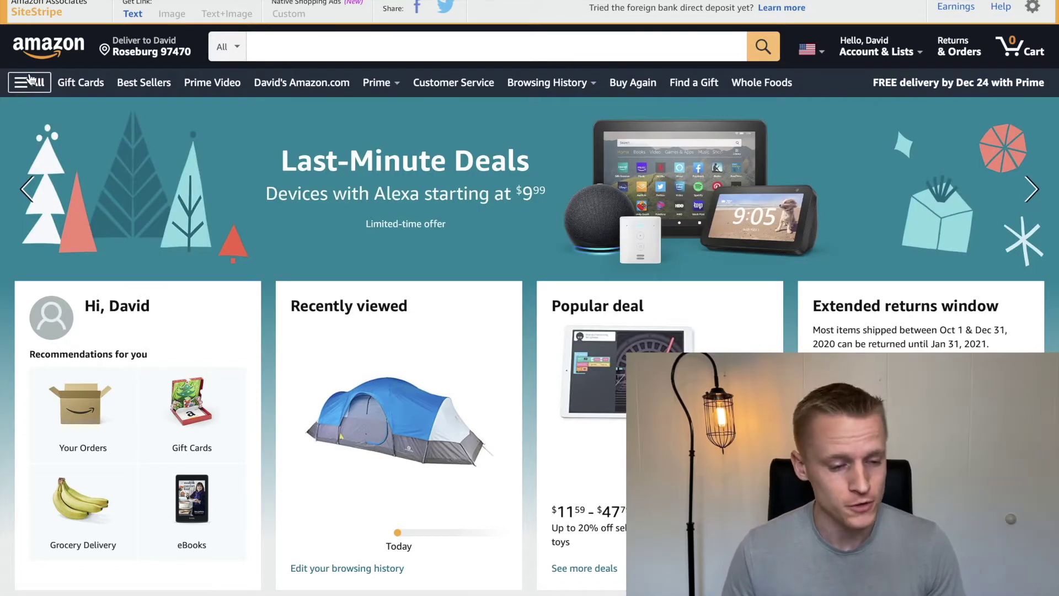
# - Browse Amazon's Outdoors department through All Outdoor Recreation to the Backpacks and Bags category under Camping and Hiking
pyautogui.click(31, 80)
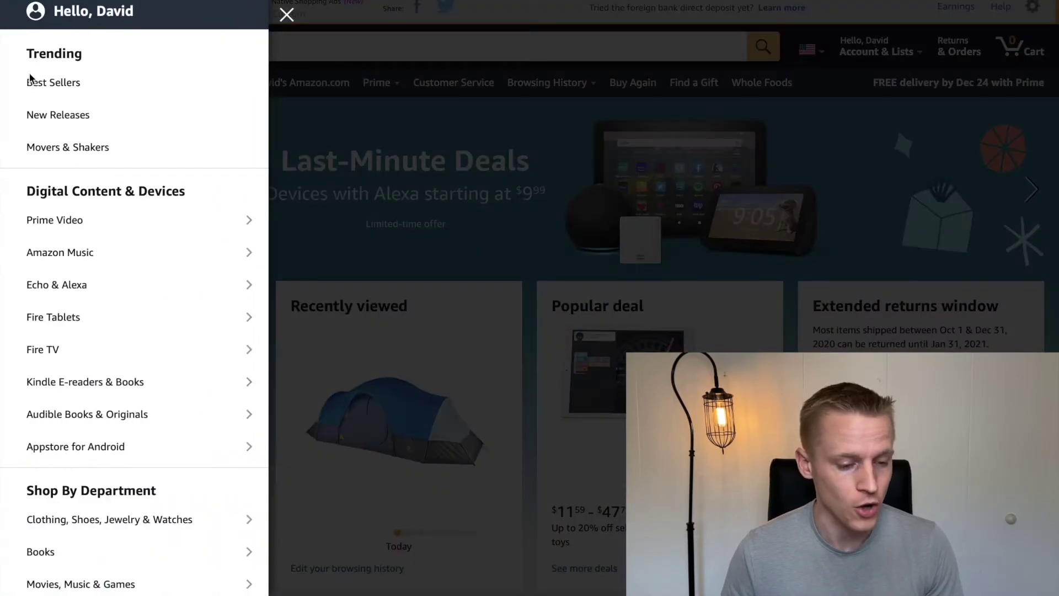
pyautogui.scroll(-3, 130, 349)
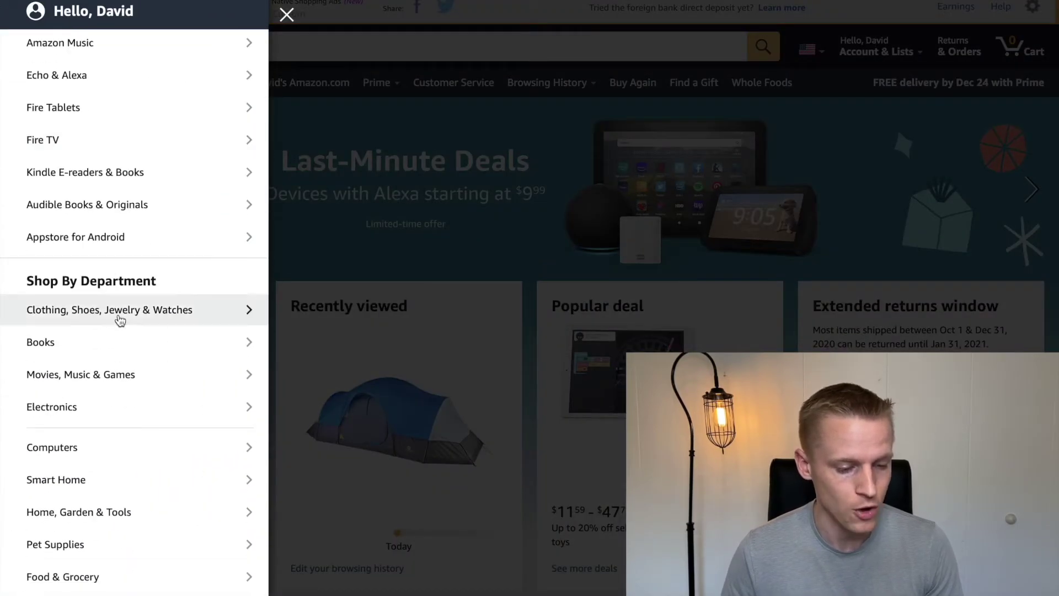
pyautogui.scroll(-3, 159, 345)
pyautogui.scroll(-2, 158, 421)
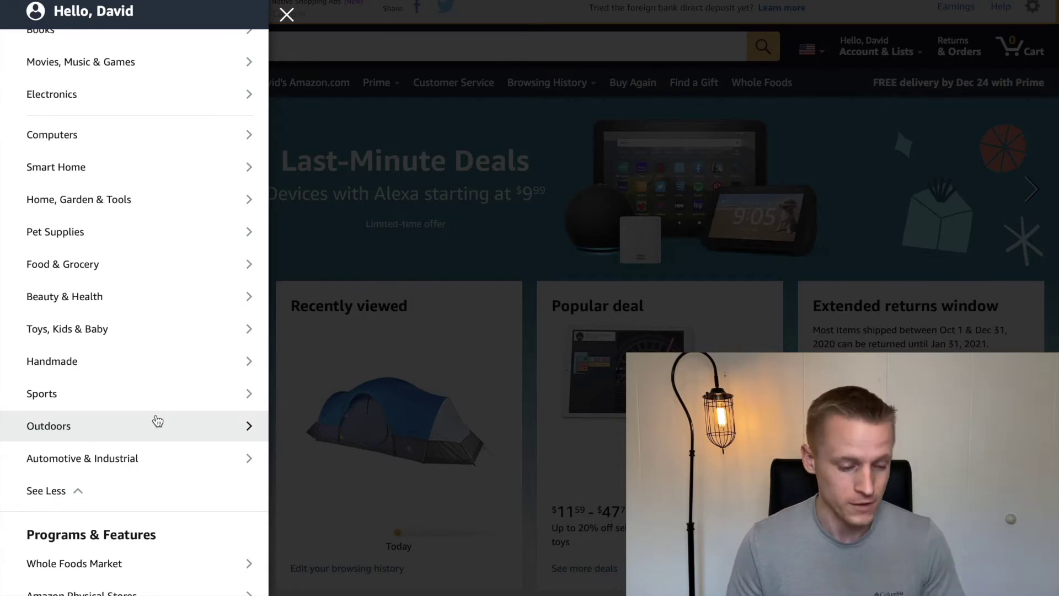
pyautogui.scroll(-1, 171, 386)
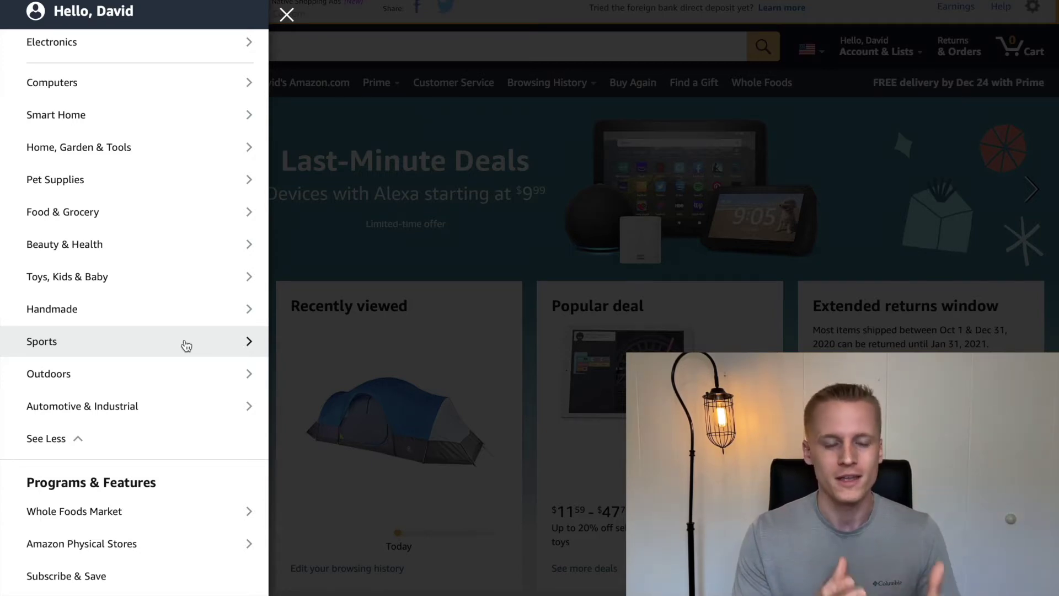
pyautogui.click(81, 374)
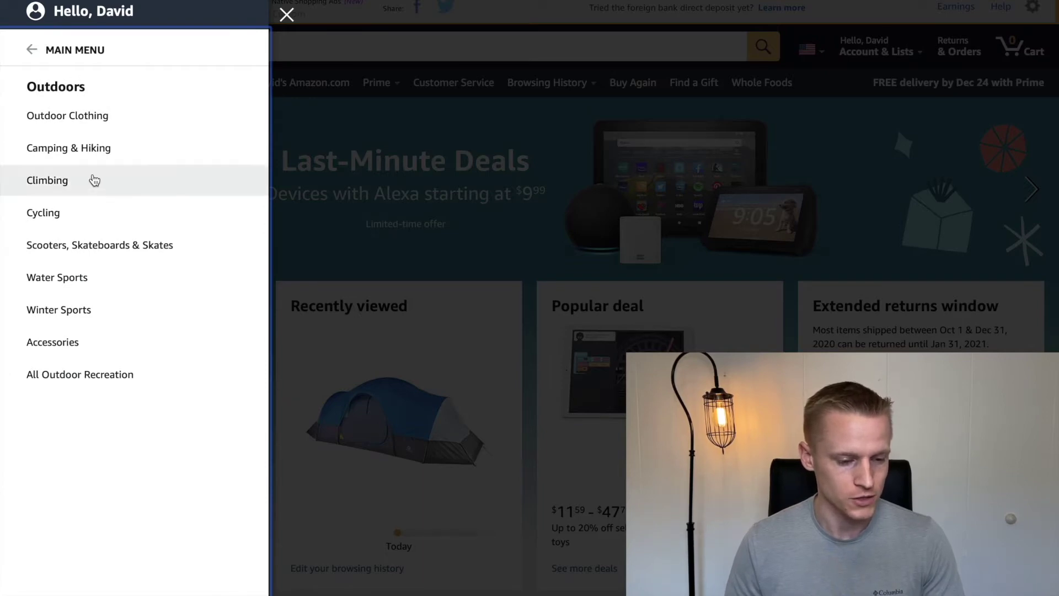
pyautogui.click(111, 377)
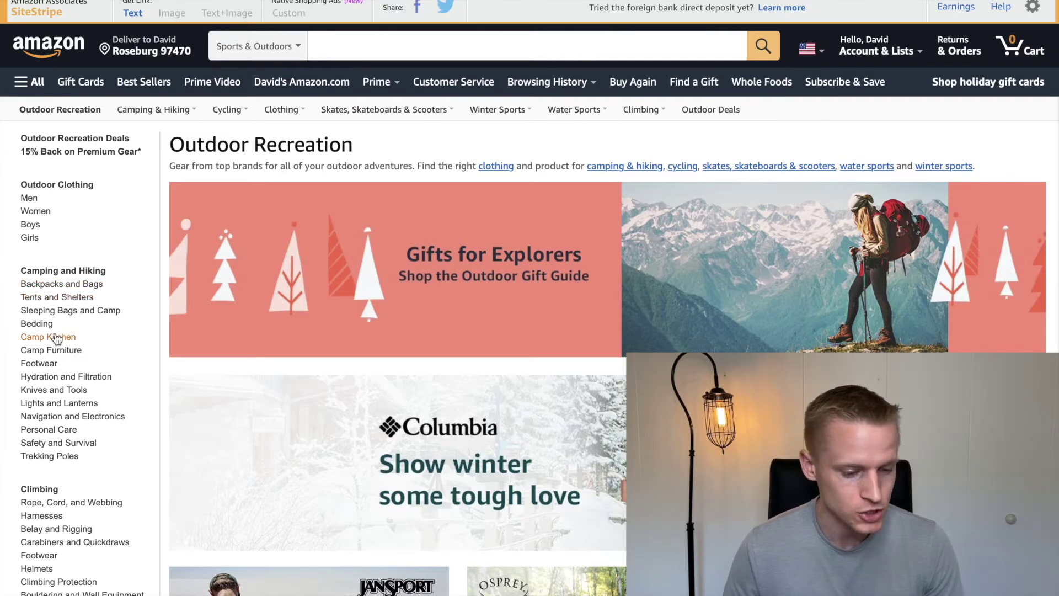
pyautogui.scroll(-1, 57, 338)
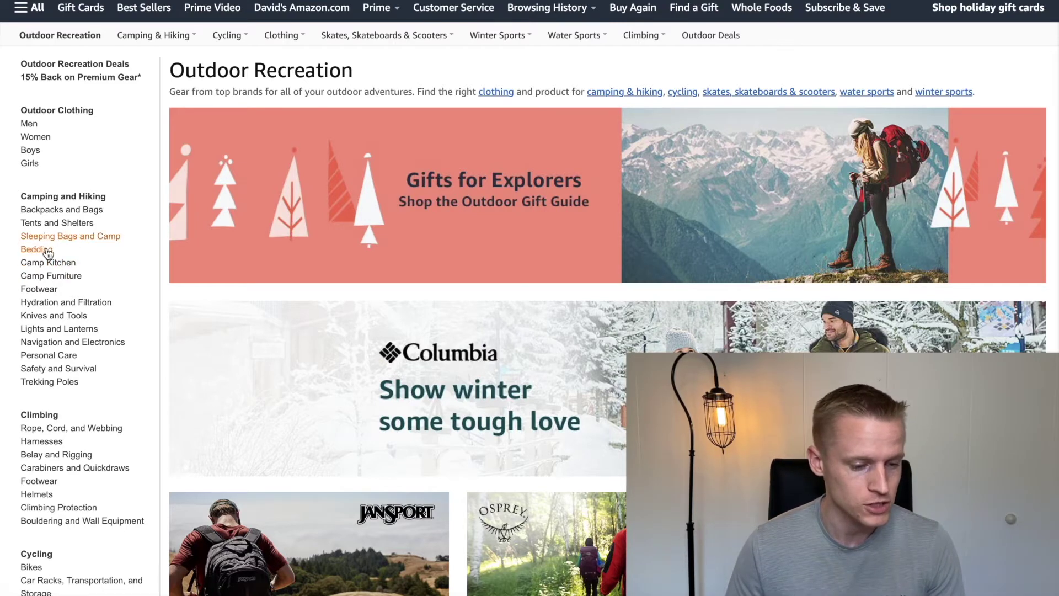
pyautogui.click(78, 214)
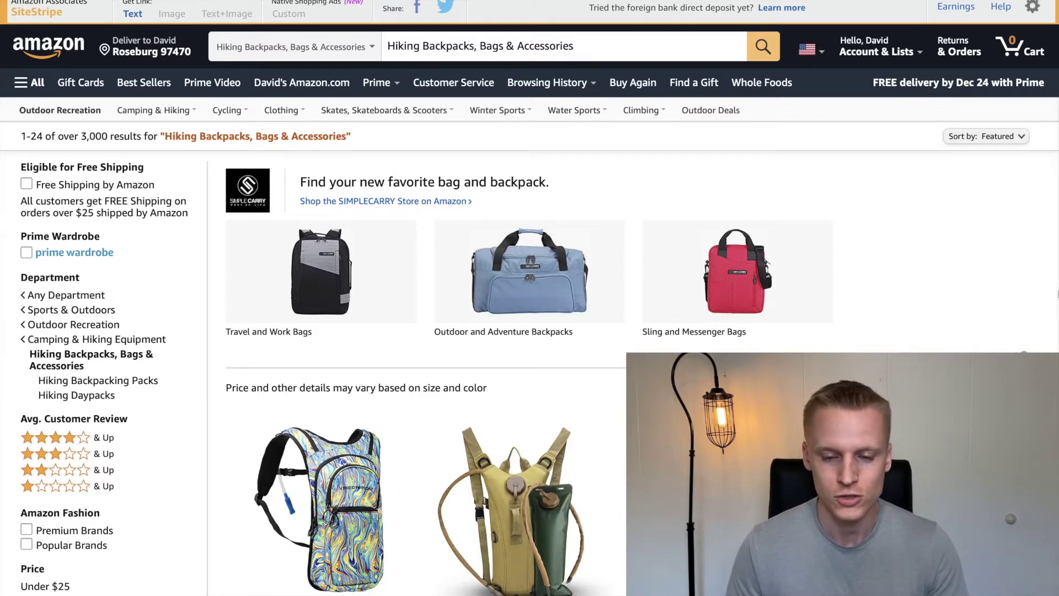
# - Search the web for "best camping backpack" in a new tab and open CleverHiker's 10 Best Backpacking Backpacks of 2020 article
pyautogui.press('super+t')
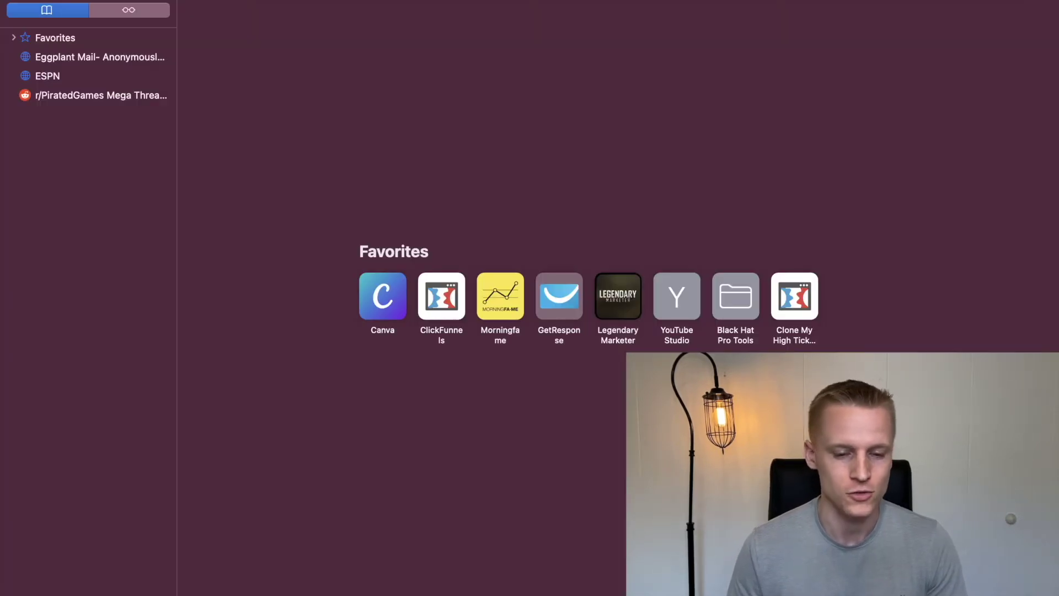
pyautogui.write('best camping')
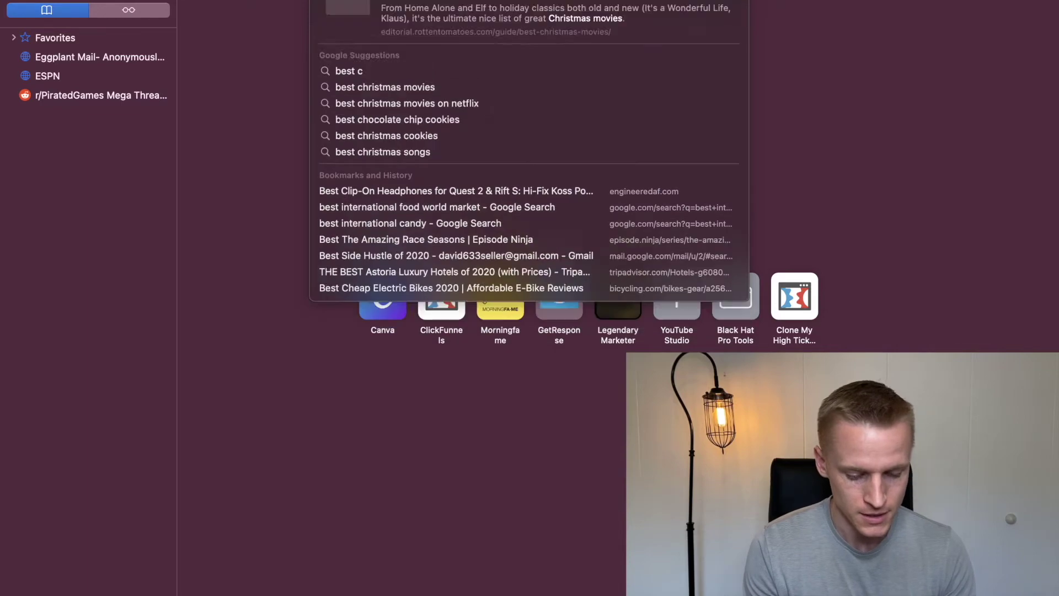
pyautogui.write(' ba')
pyautogui.press('Down')
pyautogui.press('Return')
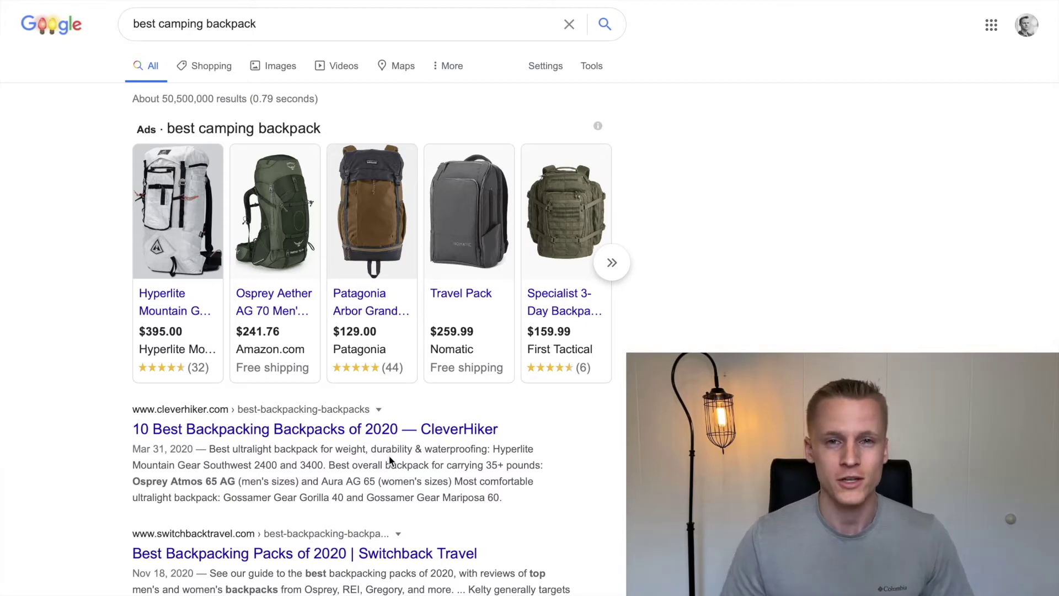
pyautogui.click(291, 430)
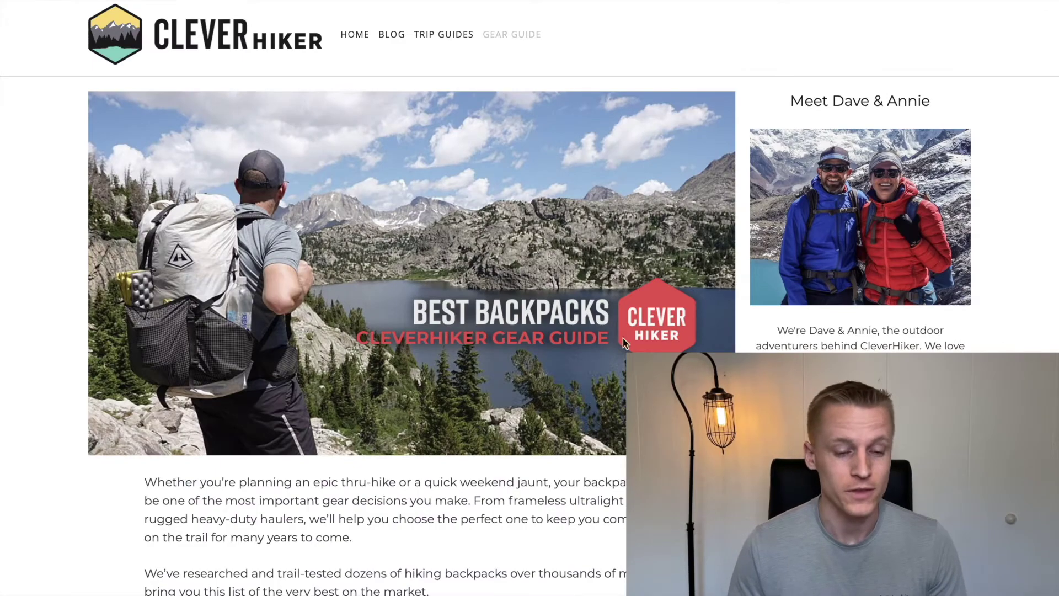
# - Look through the article's recommended backpacks and reviews as far as the Osprey Atmos and Aura AG 65 section
pyautogui.scroll(-14, 617, 311)
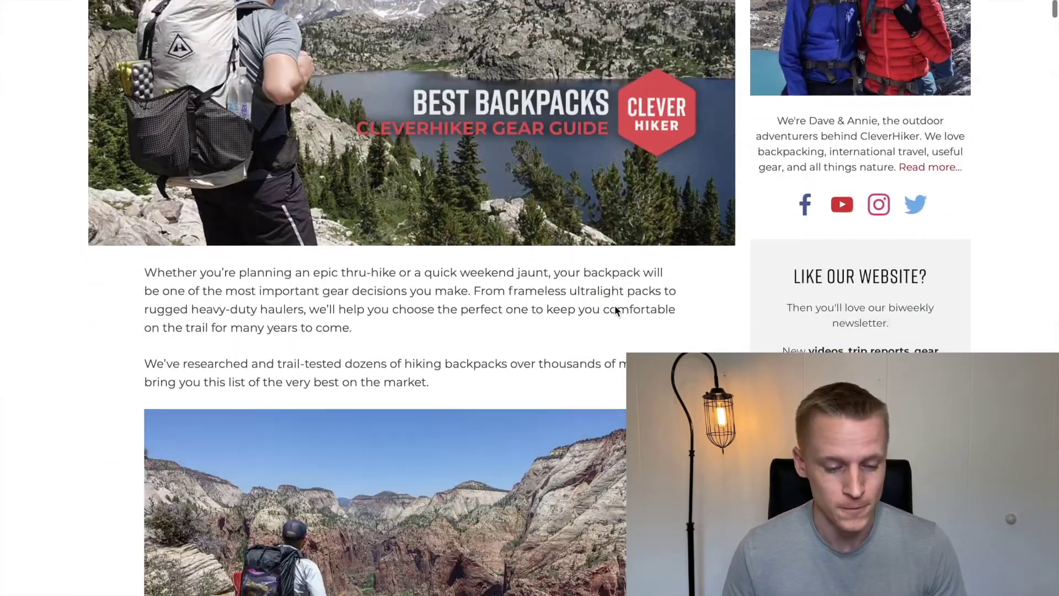
pyautogui.scroll(-5, 617, 311)
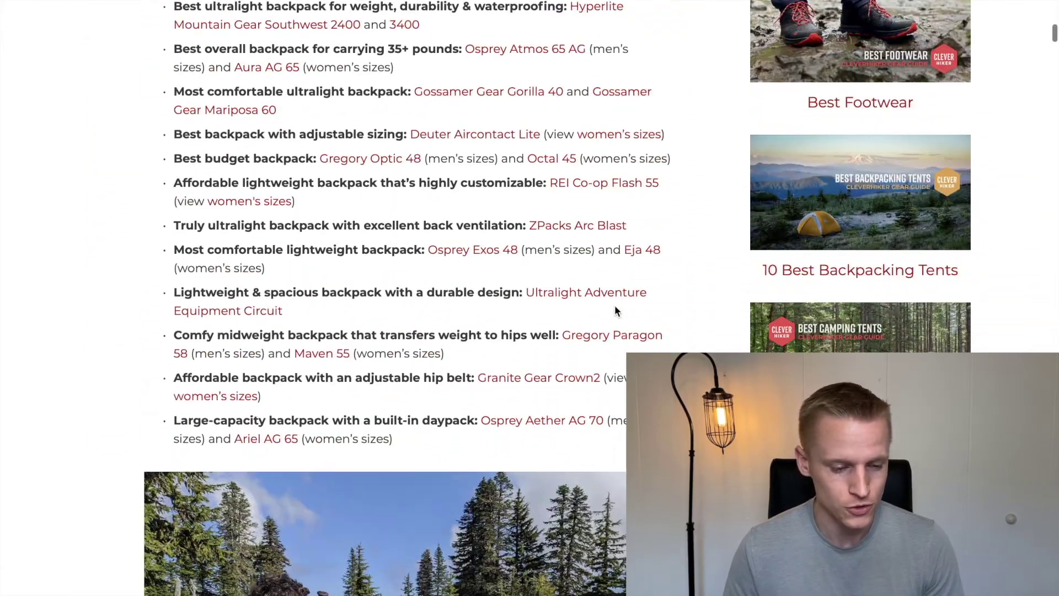
pyautogui.scroll(-1, 418, 212)
pyautogui.scroll(-20, 418, 208)
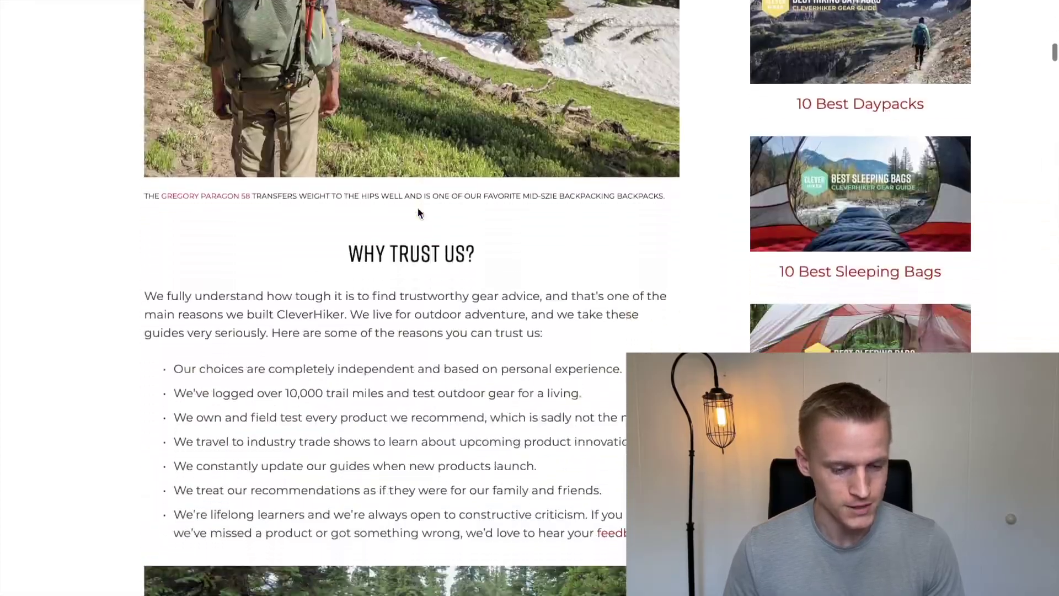
pyautogui.scroll(-20, 418, 208)
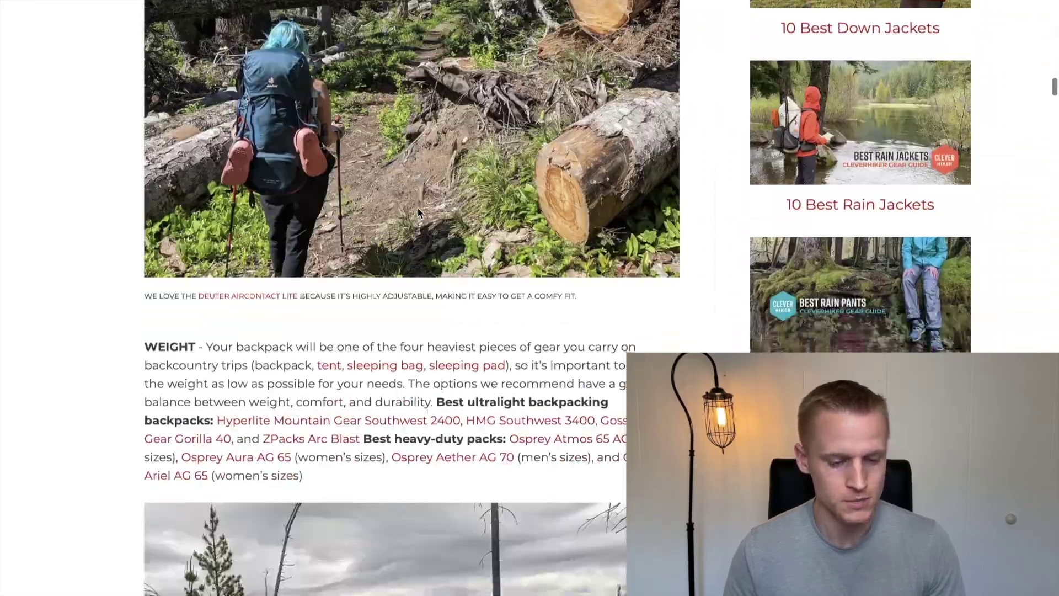
pyautogui.scroll(-20, 418, 212)
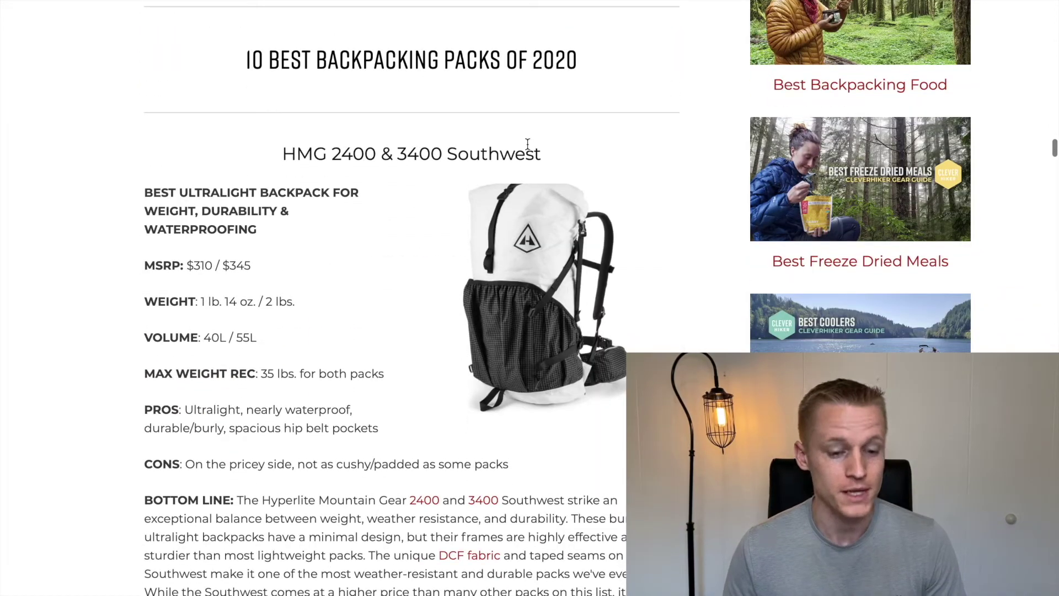
pyautogui.scroll(-1, 465, 153)
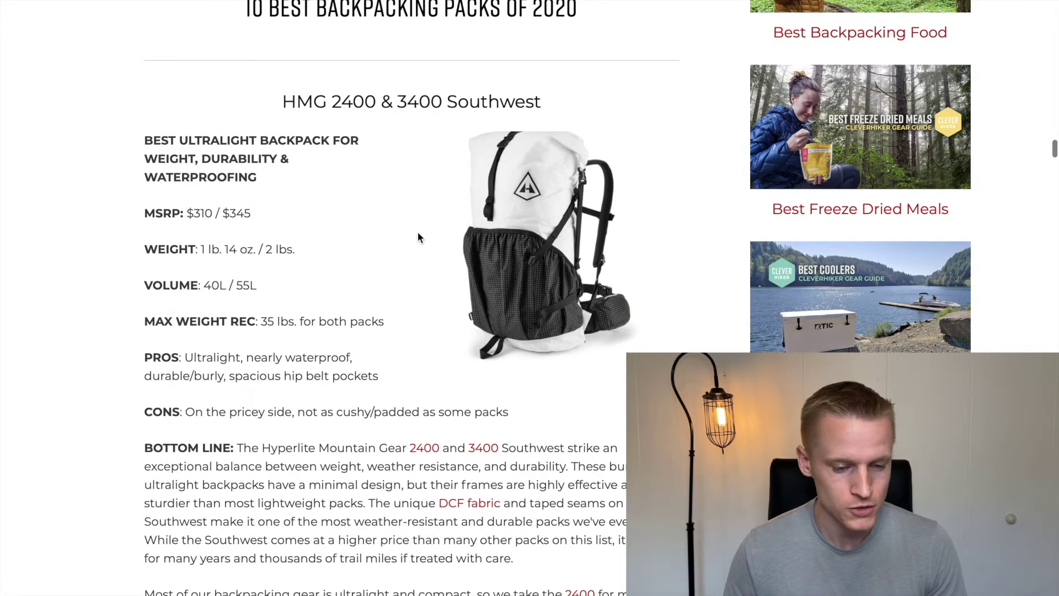
pyautogui.scroll(-8, 419, 236)
pyautogui.scroll(-4, 418, 237)
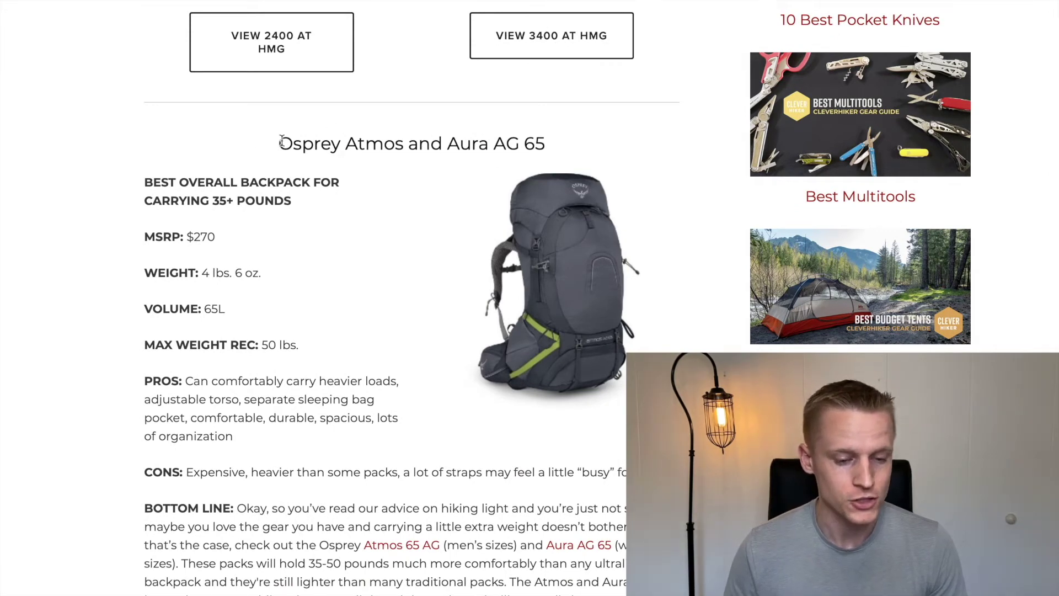
# - Copy "Osprey Atmos" from the article's section heading and search for it on Amazon within Hiking Backpacks, Bags & Accessories
pyautogui.moveTo(277, 143); pyautogui.dragTo(403, 144)
pyautogui.hotkey('ctrl', 'c')
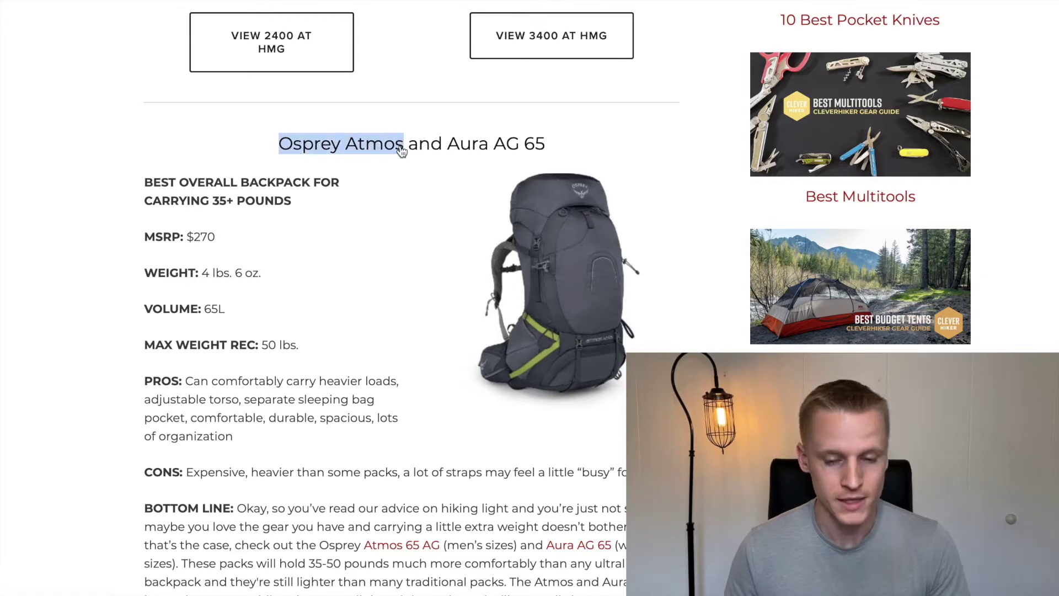
pyautogui.hotkey('ctrl', 'Tab')
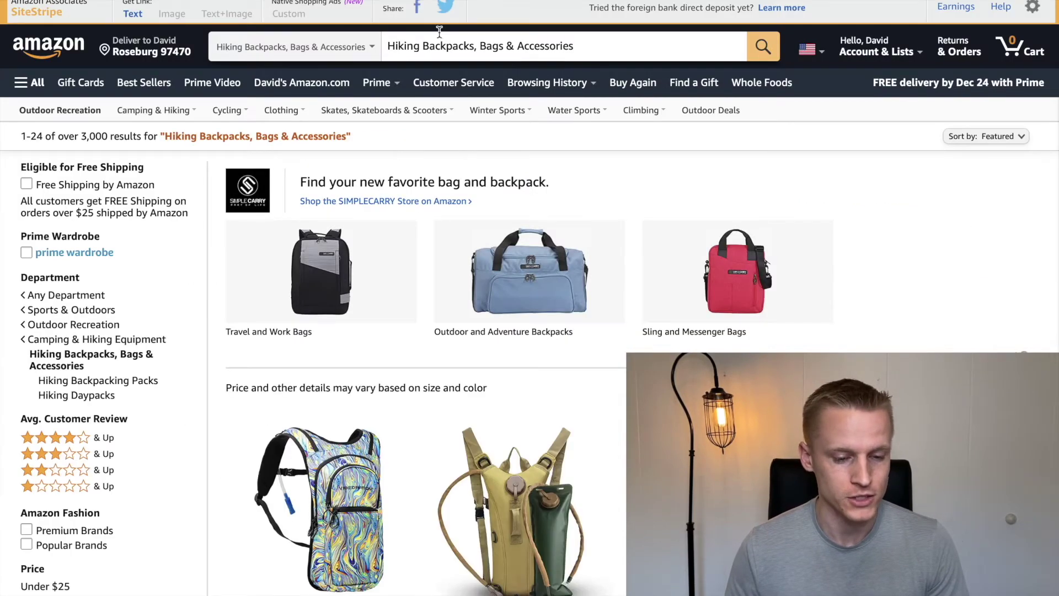
pyautogui.click(558, 50)
pyautogui.doubleClick(559, 50)
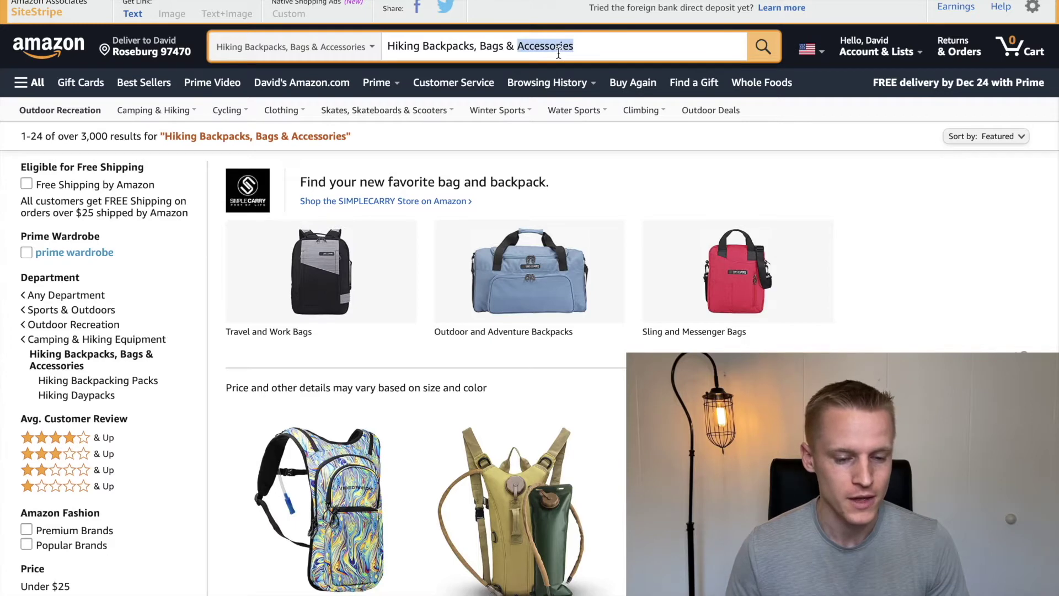
pyautogui.tripleClick(558, 50)
pyautogui.hotkey('ctrl', 'v')
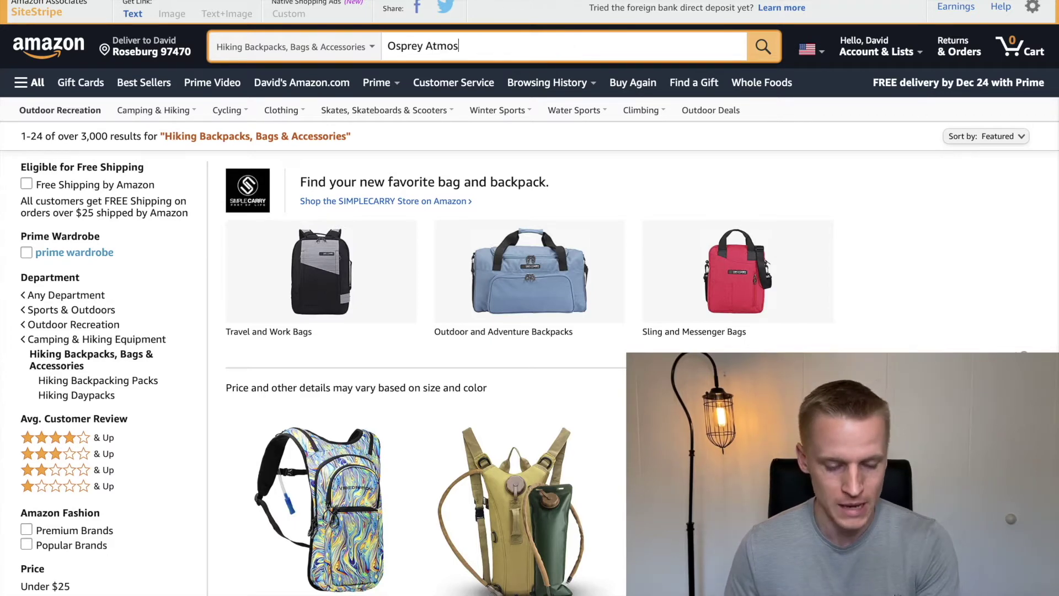
pyautogui.press('Return')
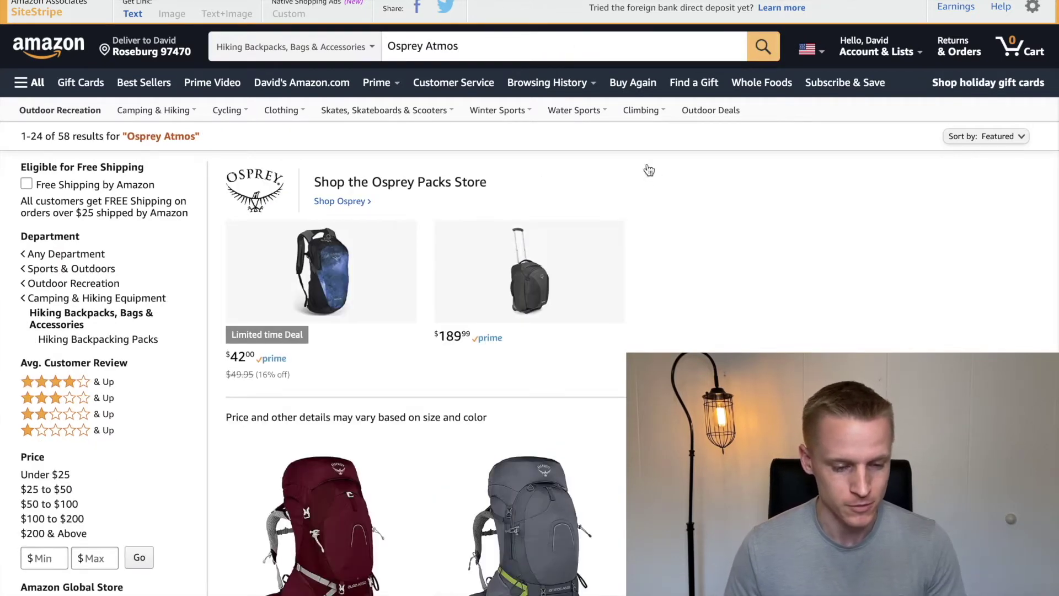
# - Open the Osprey Atmos AG 65 Men's Backpacking Backpack product page and request a text affiliate link for it
pyautogui.scroll(-5, 680, 145)
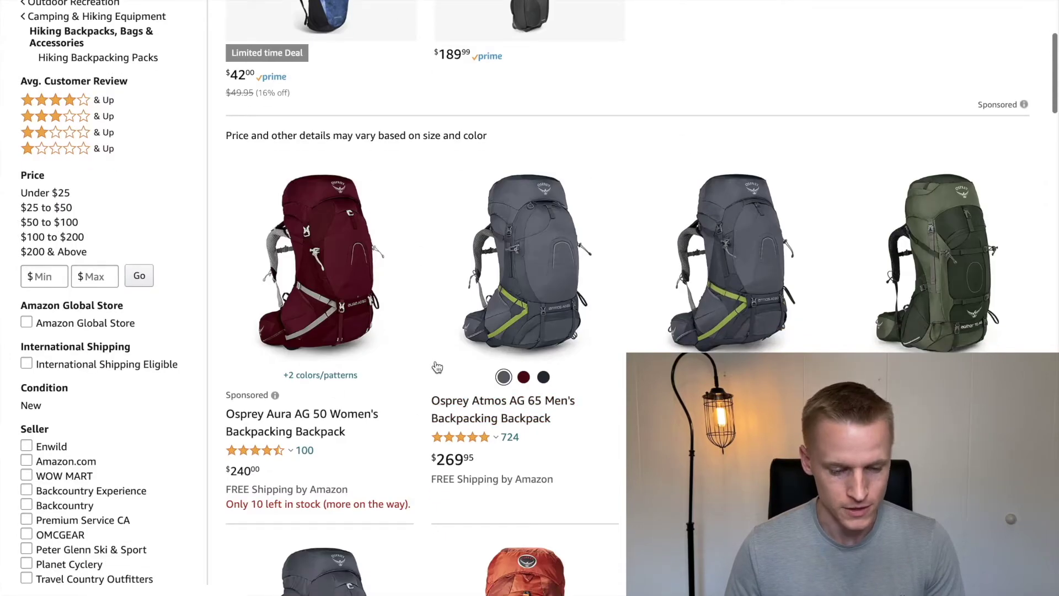
pyautogui.click(478, 404)
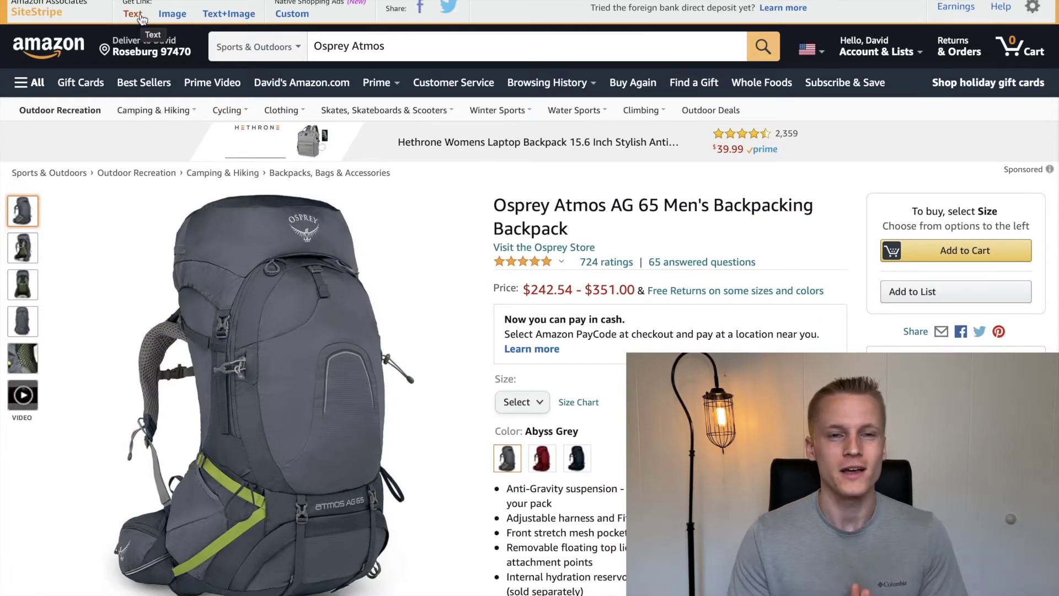
pyautogui.click(141, 18)
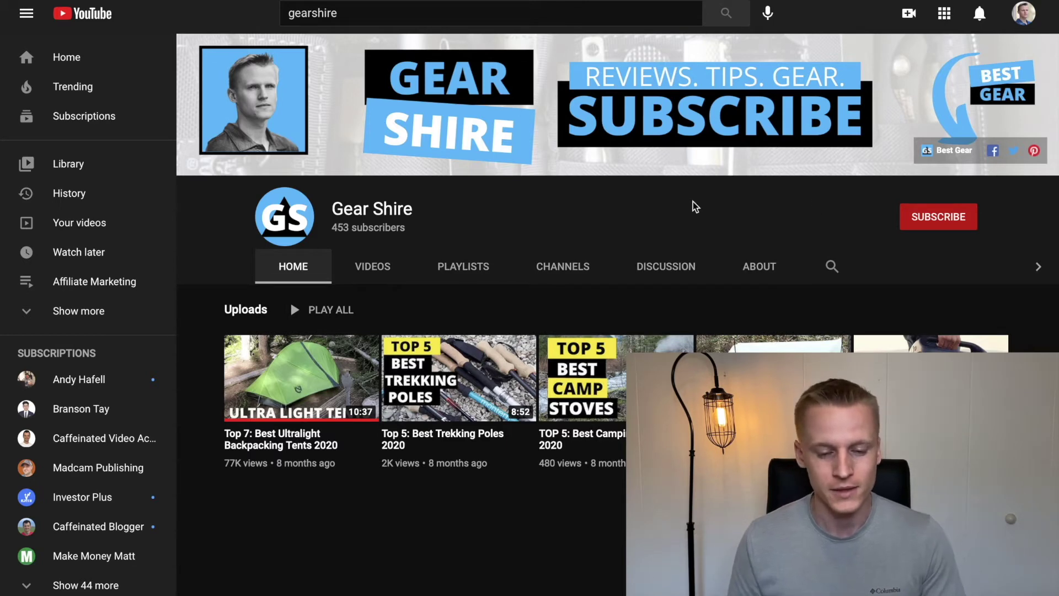
# - View the Gear Shire channel's About section on YouTube and search YouTube for "osprey atmos" videos
pyautogui.click(753, 270)
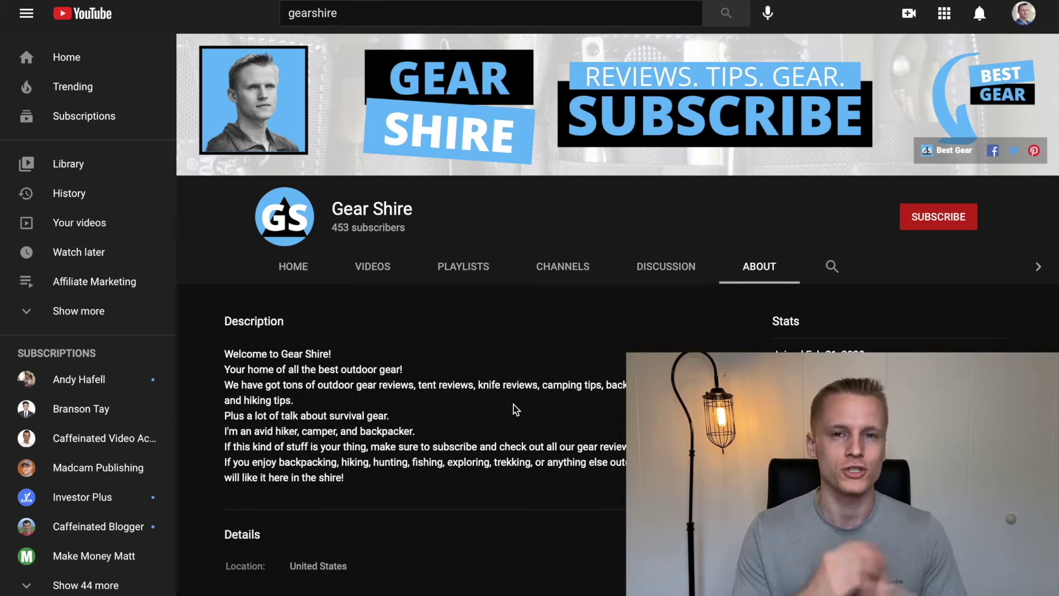
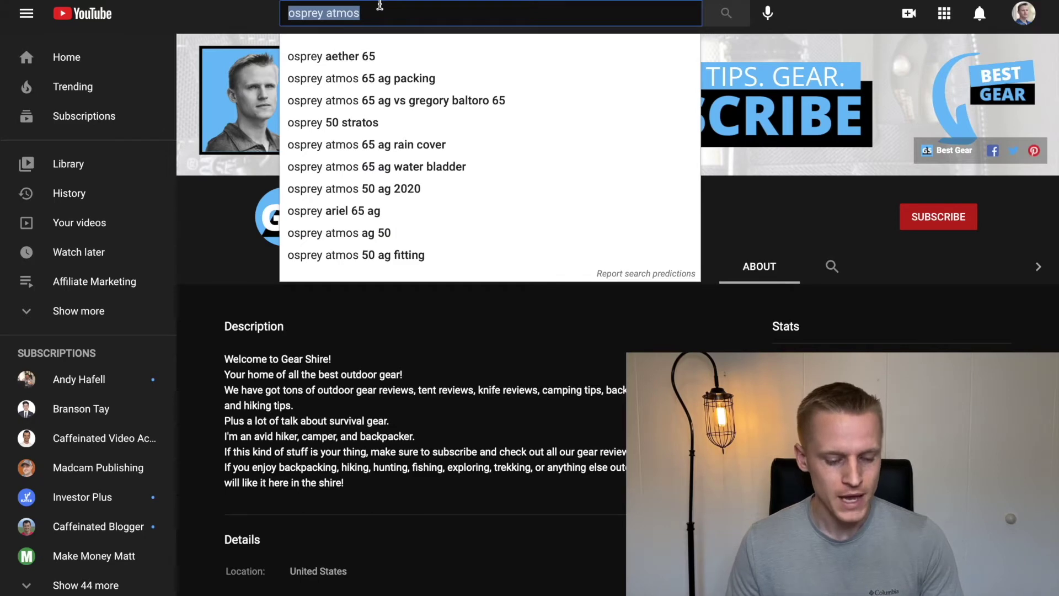
pyautogui.click(603, 21)
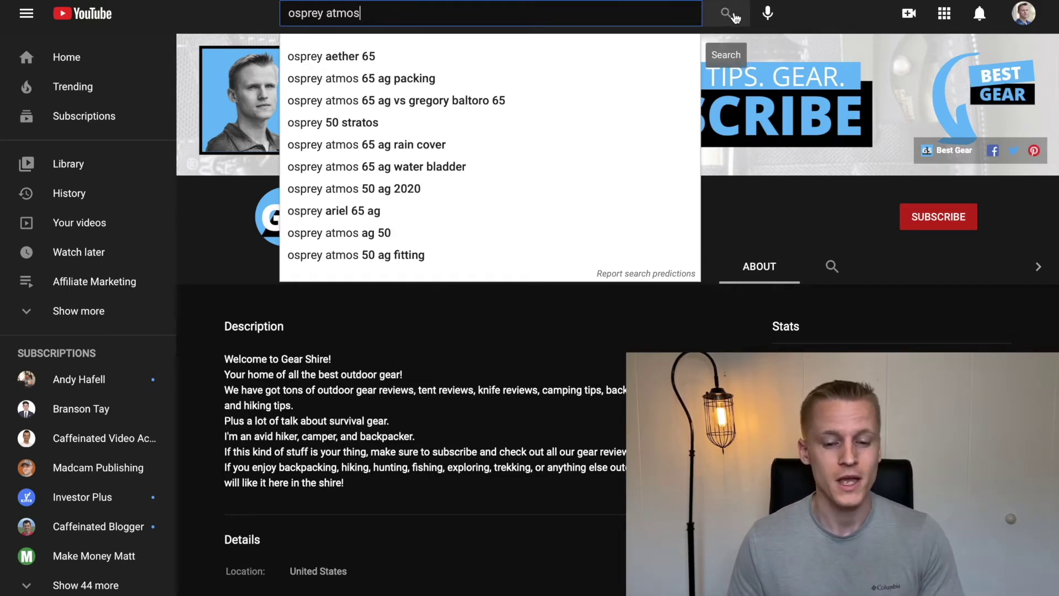
pyautogui.click(729, 14)
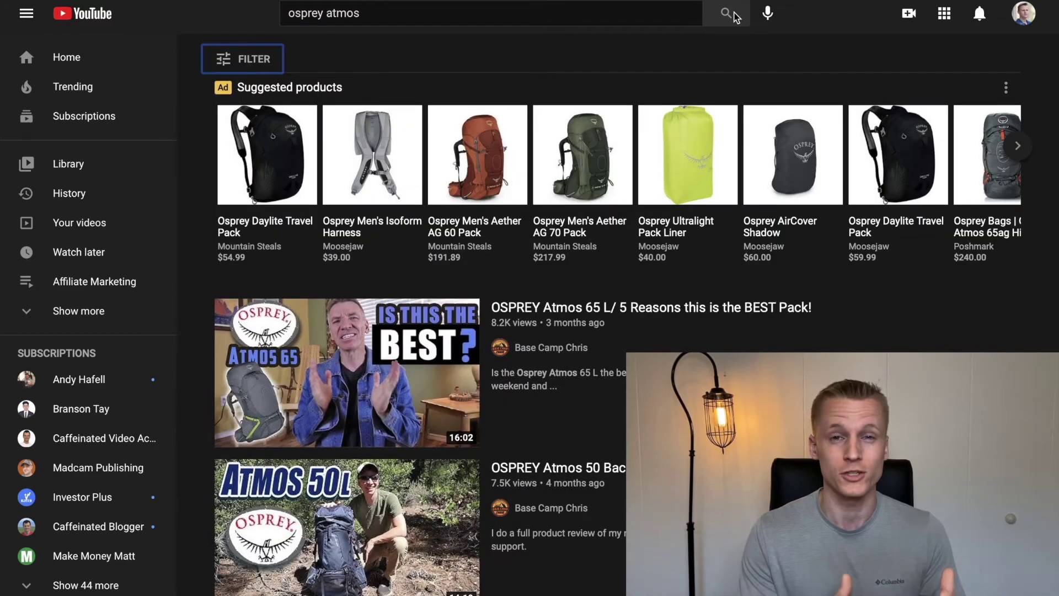
pyautogui.scroll(-5, 734, 16)
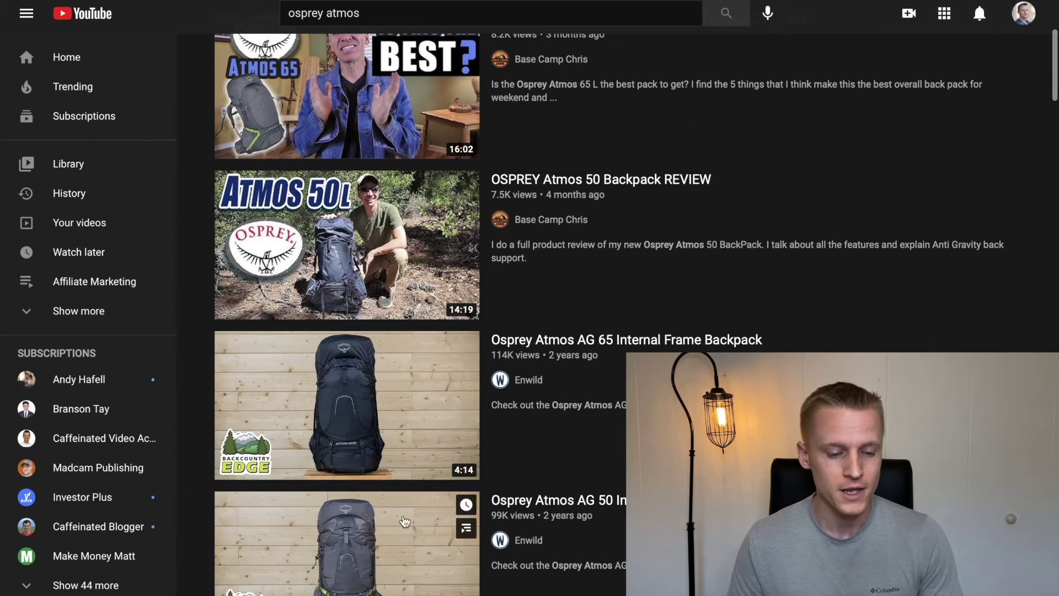
pyautogui.scroll(-2, 360, 398)
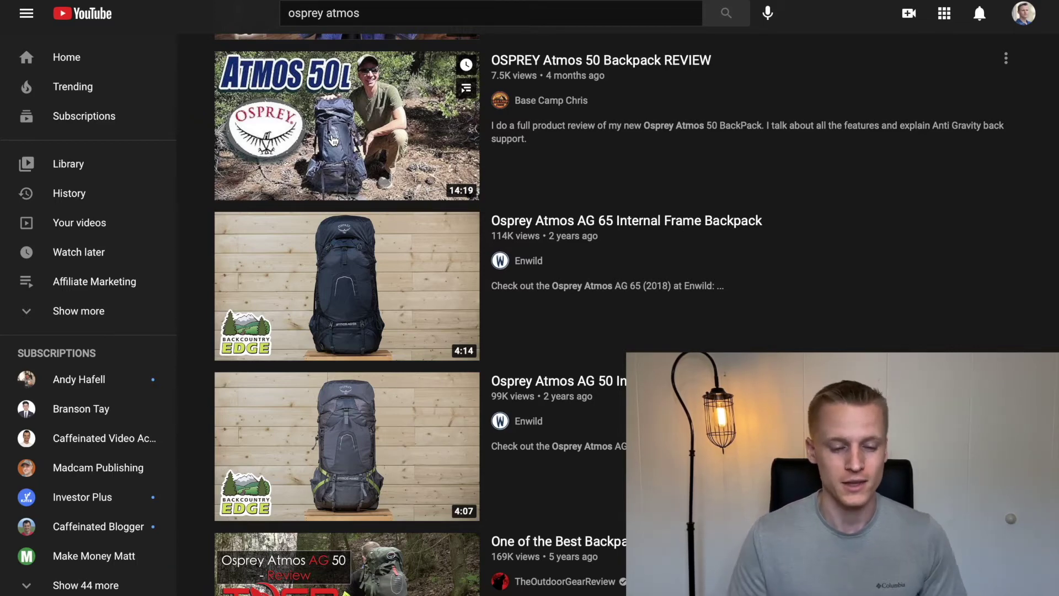
# - Open and pause the Osprey Atmos AG 65 Internal Frame Backpack video, and paste its link into 4K Video Downloader
pyautogui.click(546, 221)
pyautogui.click(42, 441)
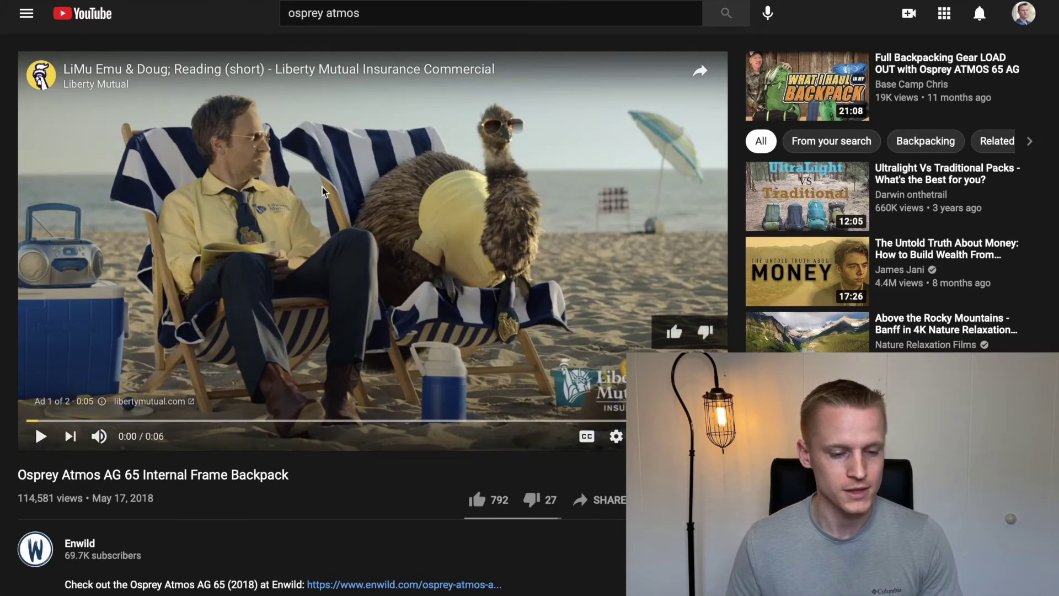
pyautogui.press('super+l')
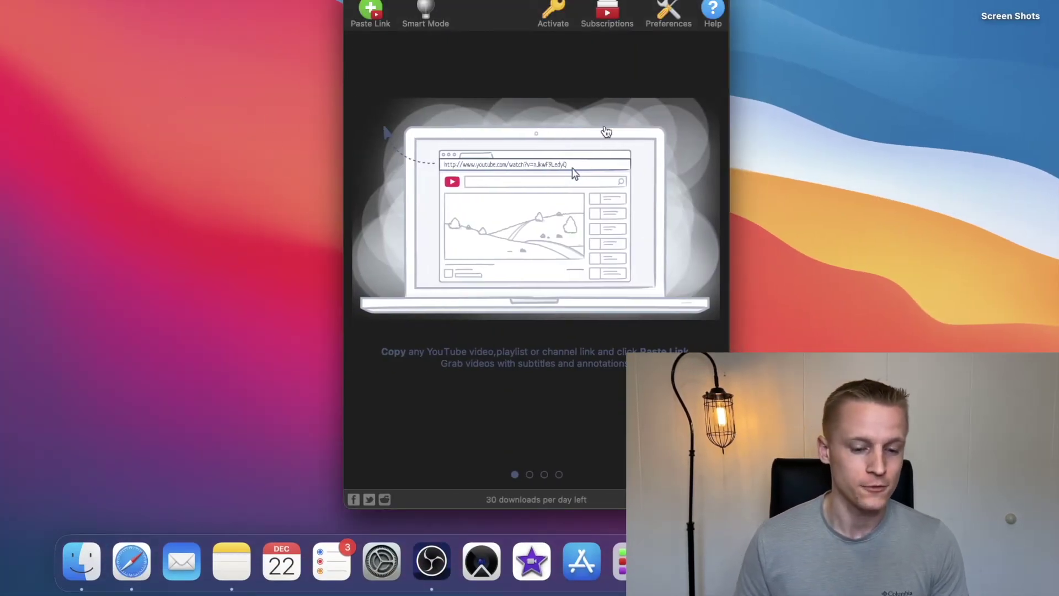
pyautogui.click(370, 7)
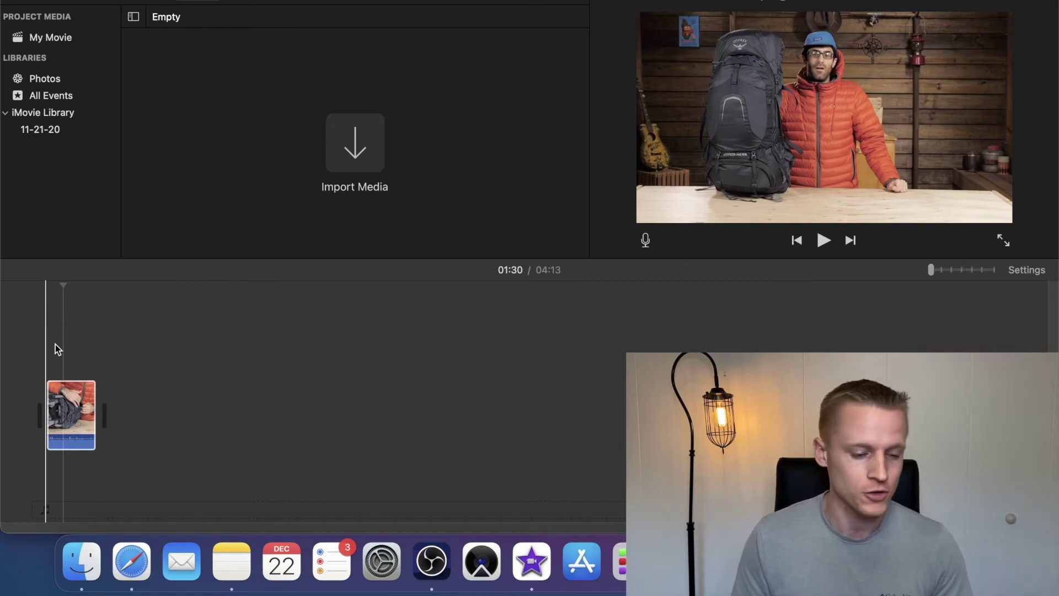
# - In iMovie, split the backpack video clip in the timeline at 01:16 and again at 01:18
pyautogui.click(64, 398)
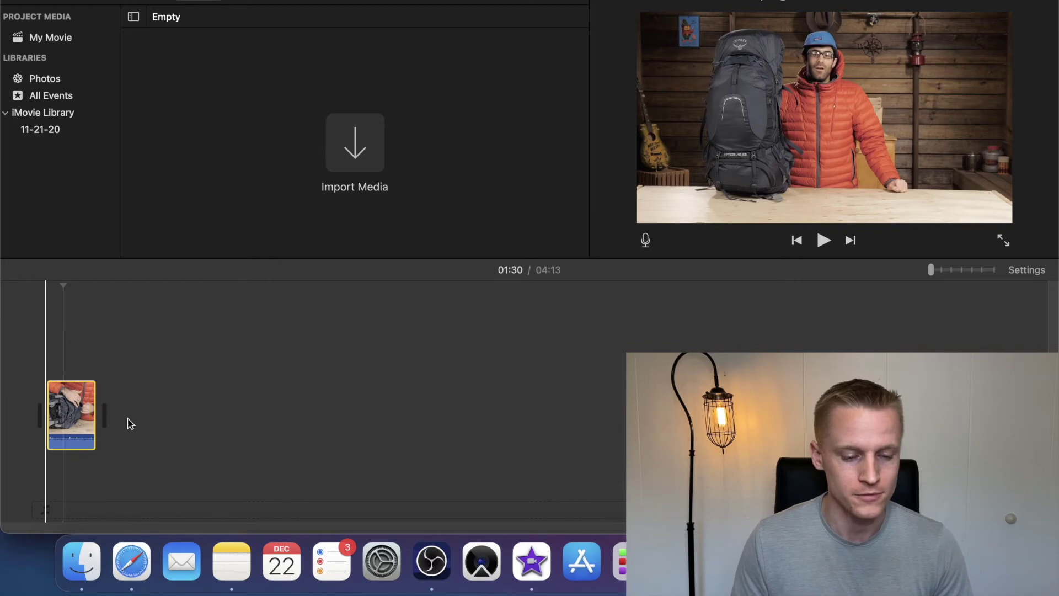
pyautogui.moveTo(931, 269); pyautogui.dragTo(992, 269)
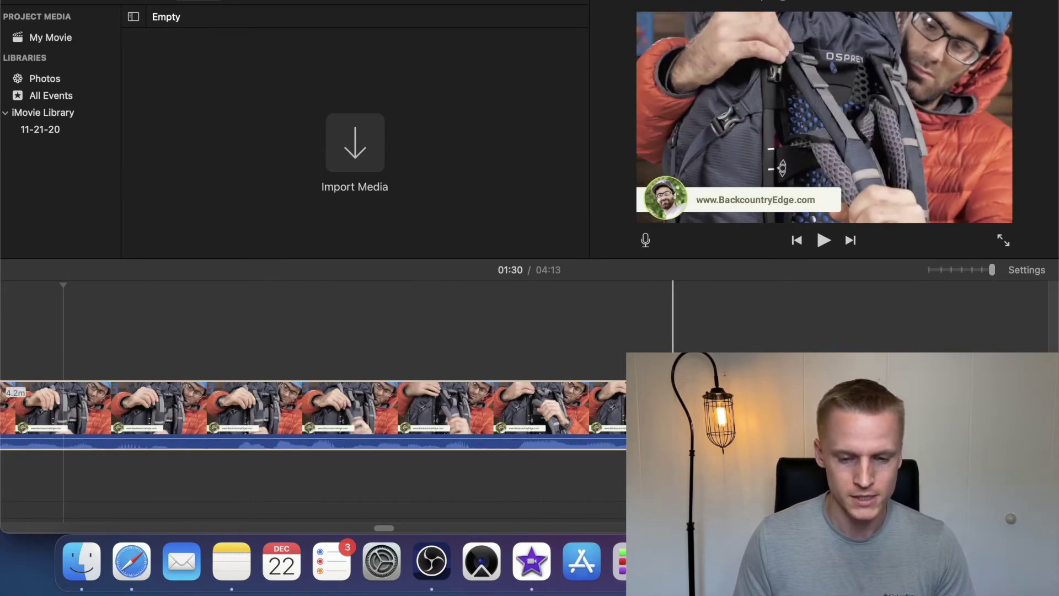
pyautogui.hscroll(-2, 438, 363)
pyautogui.hscroll(-5, 440, 363)
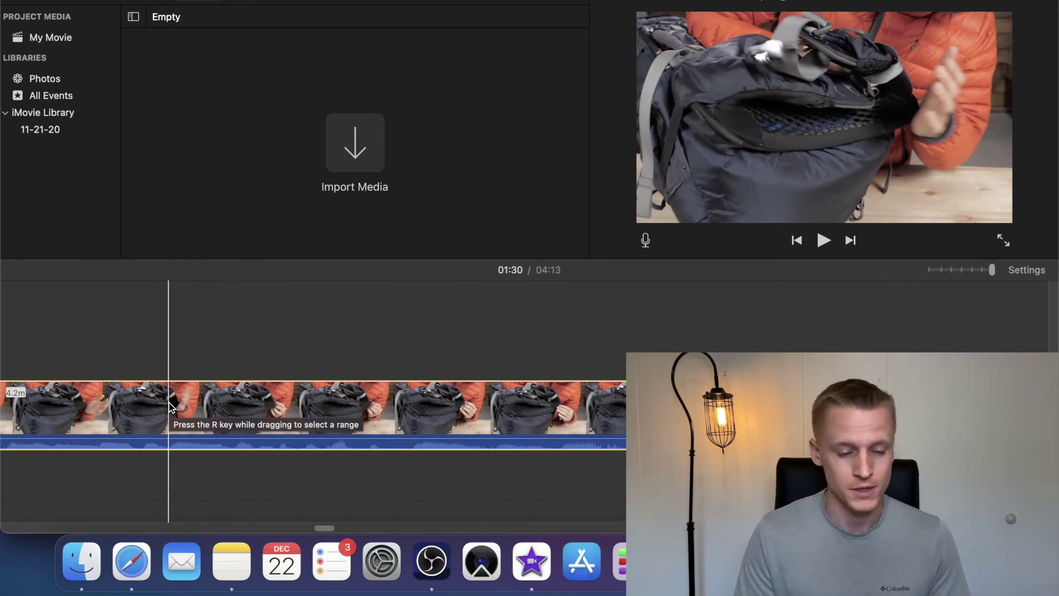
pyautogui.click(147, 396)
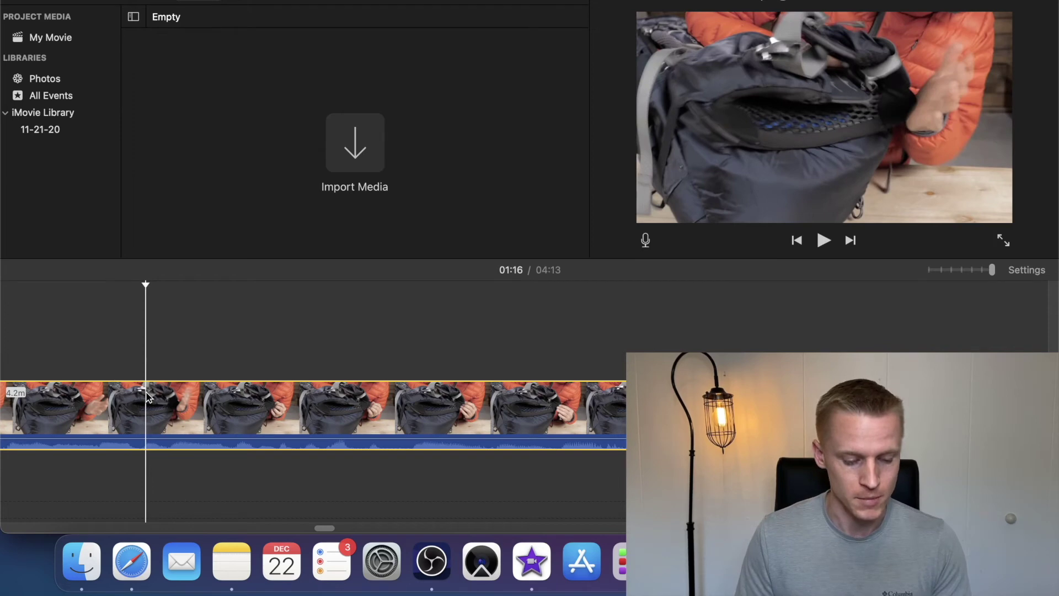
pyautogui.press('super+b')
pyautogui.click(578, 434)
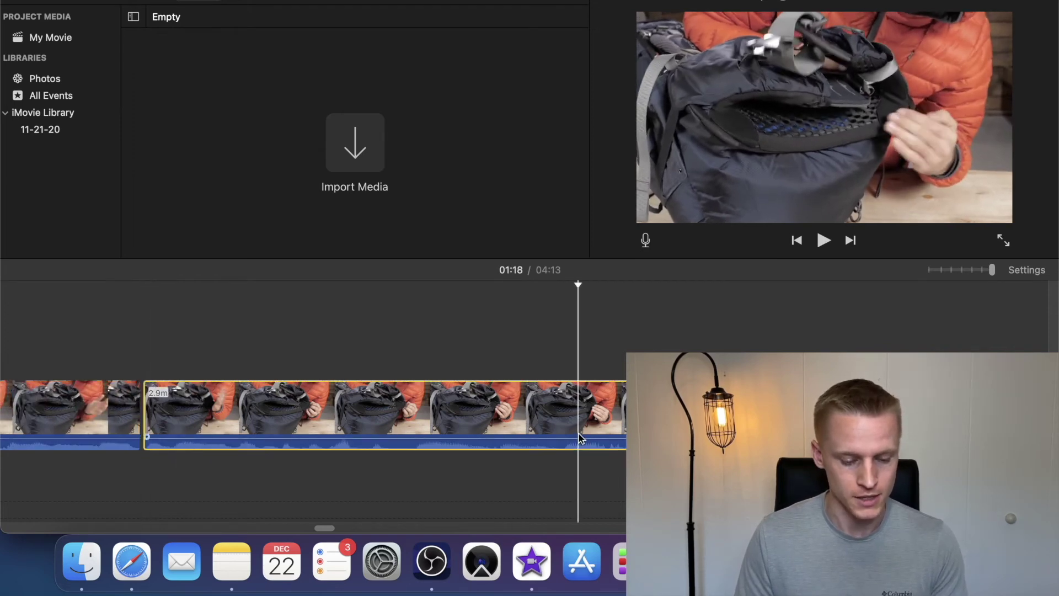
pyautogui.press('super+b')
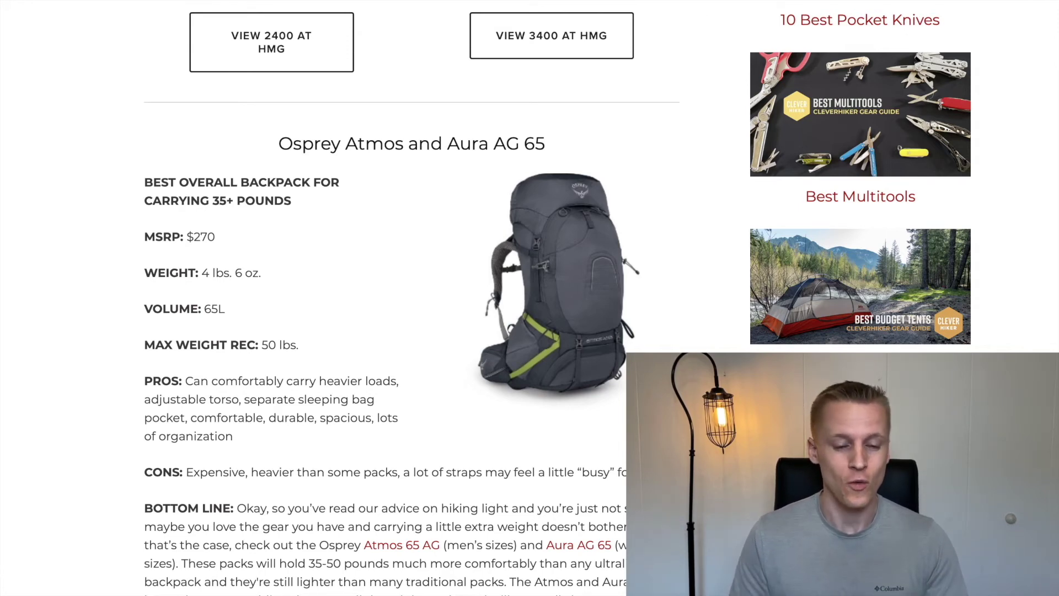
# - Copy the first Bottom Line paragraph about the Hyperlite Mountain Gear 2400 and 3400 Southwest from the CleverHiker article
pyautogui.scroll(9, 307, 278)
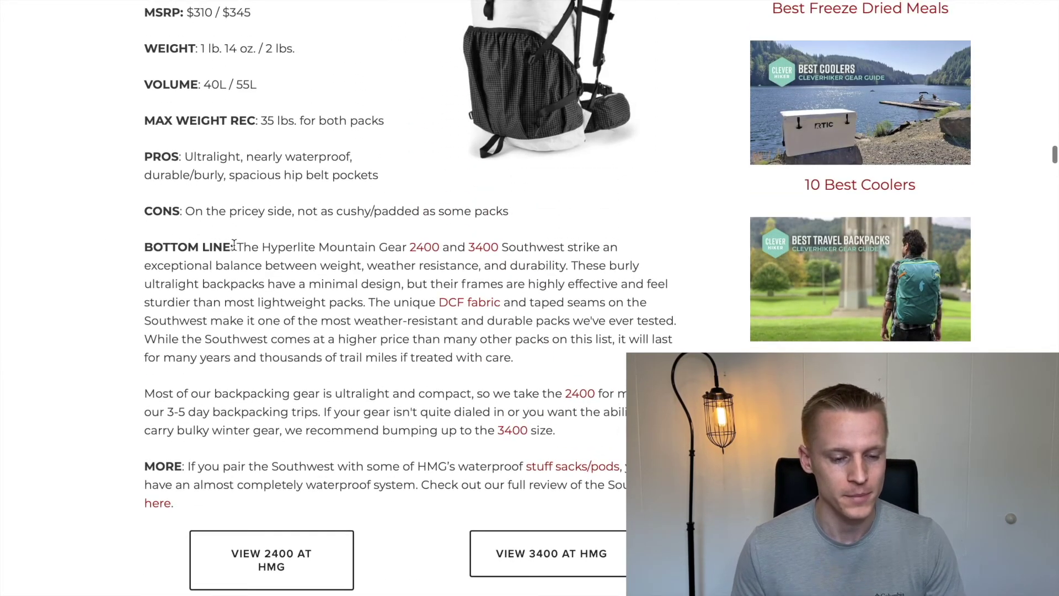
pyautogui.moveTo(234, 245); pyautogui.dragTo(596, 454)
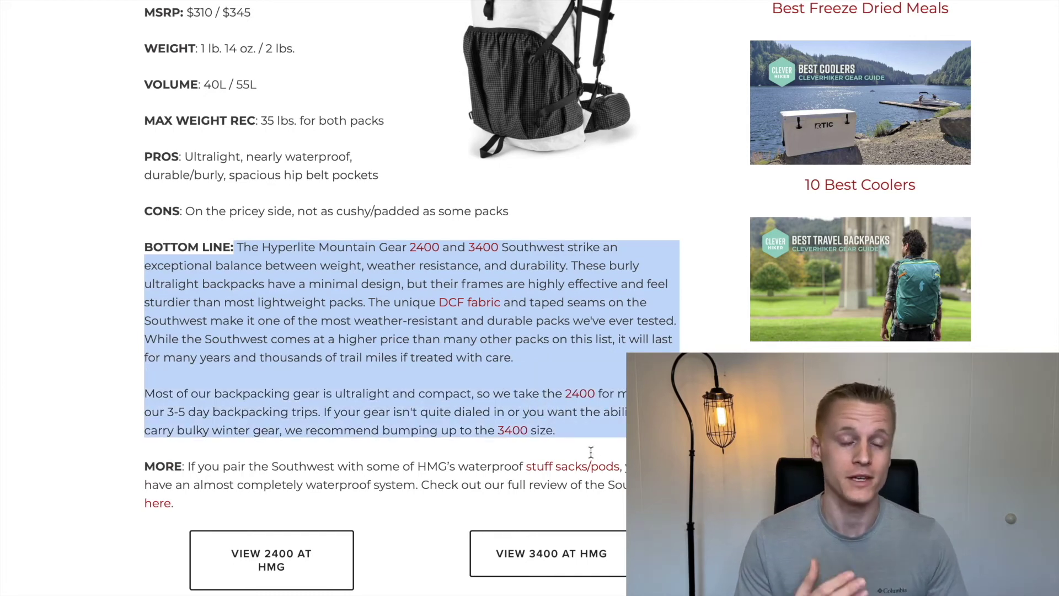
pyautogui.click(241, 248)
pyautogui.moveTo(241, 248); pyautogui.dragTo(510, 371)
pyautogui.press('super+c')
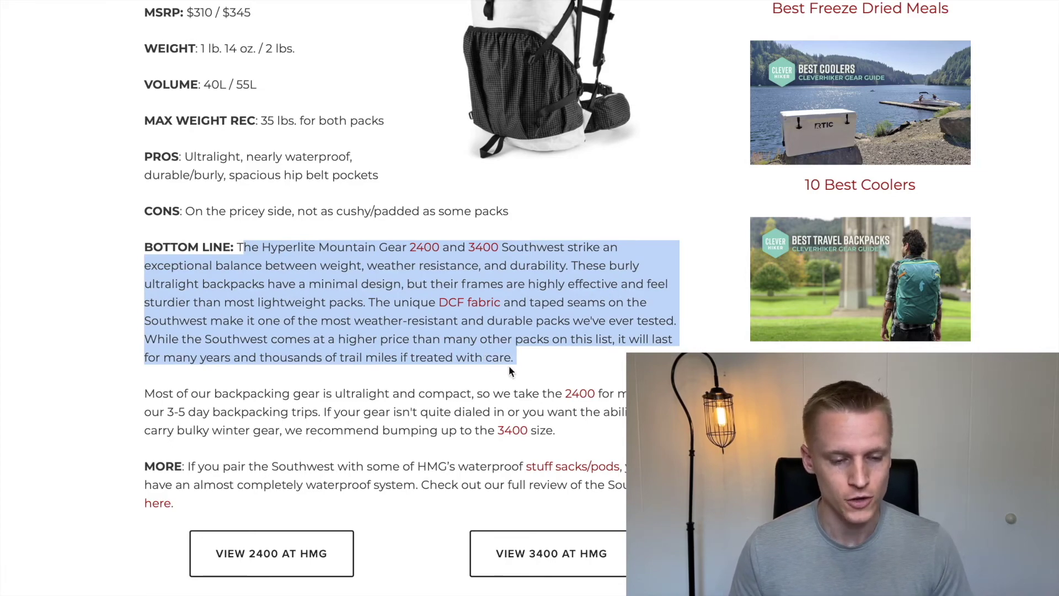
# - Switch to Notes, paste the copied Hyperlite paragraph into the note and add blank lines below it
pyautogui.moveTo(513, 1)
pyautogui.press('ctrl+super+f')
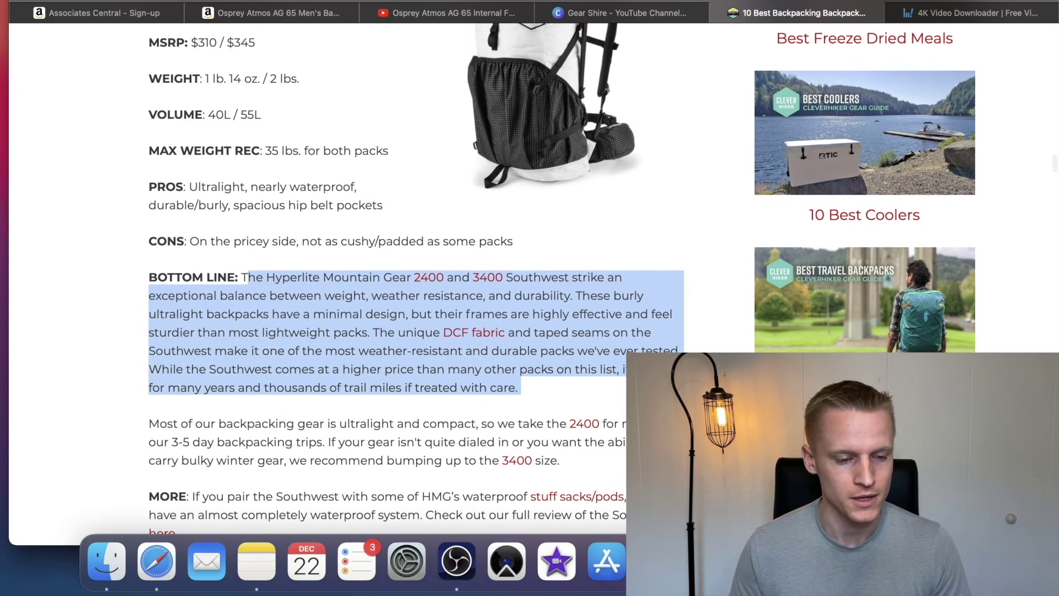
pyautogui.press('super+m')
pyautogui.press('super+v')
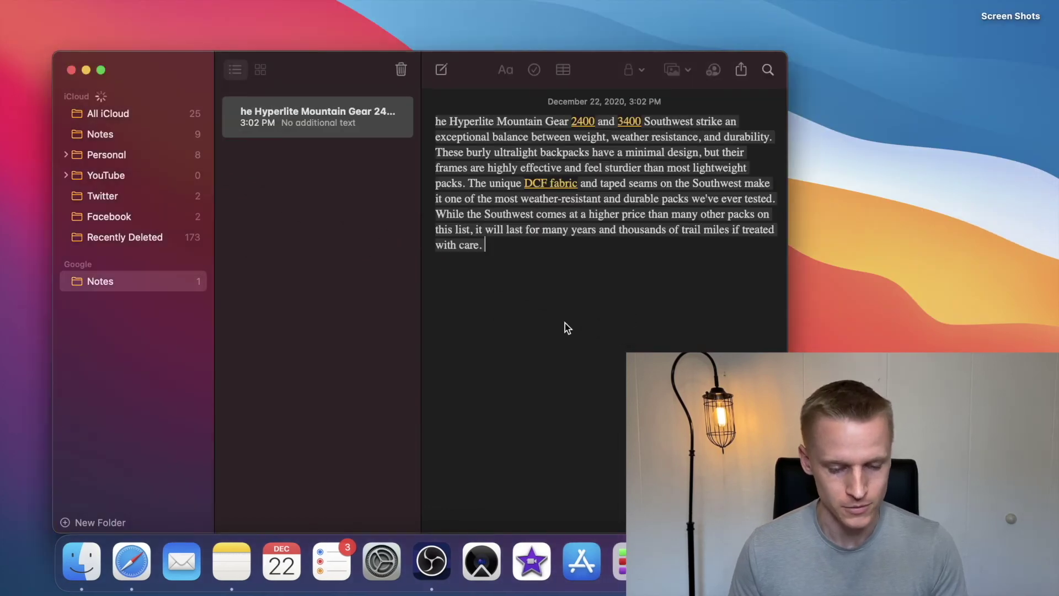
pyautogui.press('Return')
pyautogui.press('Return')
pyautogui.press('Return')
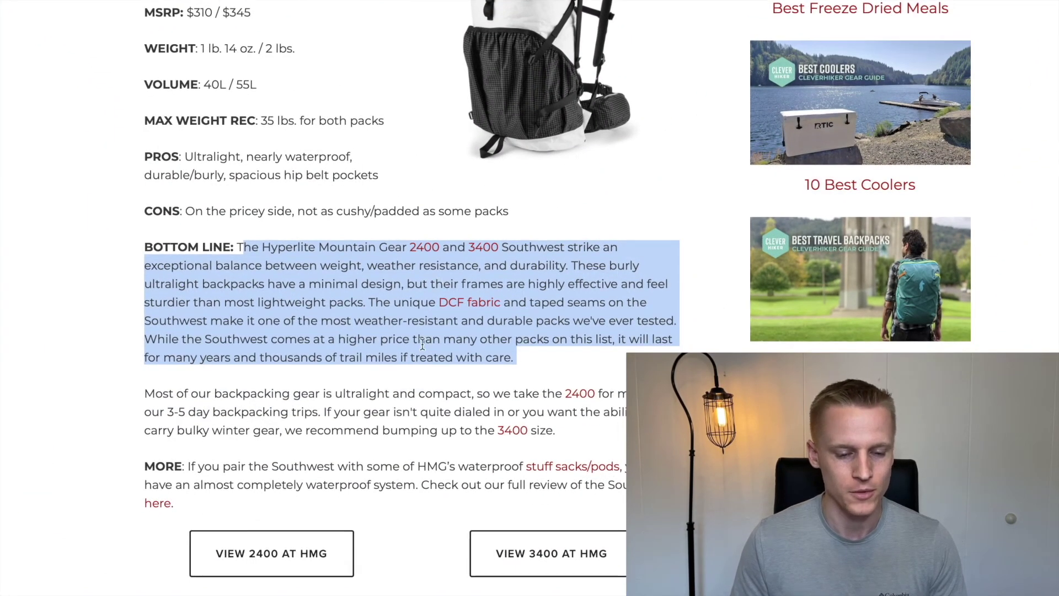
# - Return to the CleverHiker article and find the Bottom Line text of the Osprey Atmos and Aura AG 65 section
pyautogui.click(427, 374)
pyautogui.scroll(-12, 366, 355)
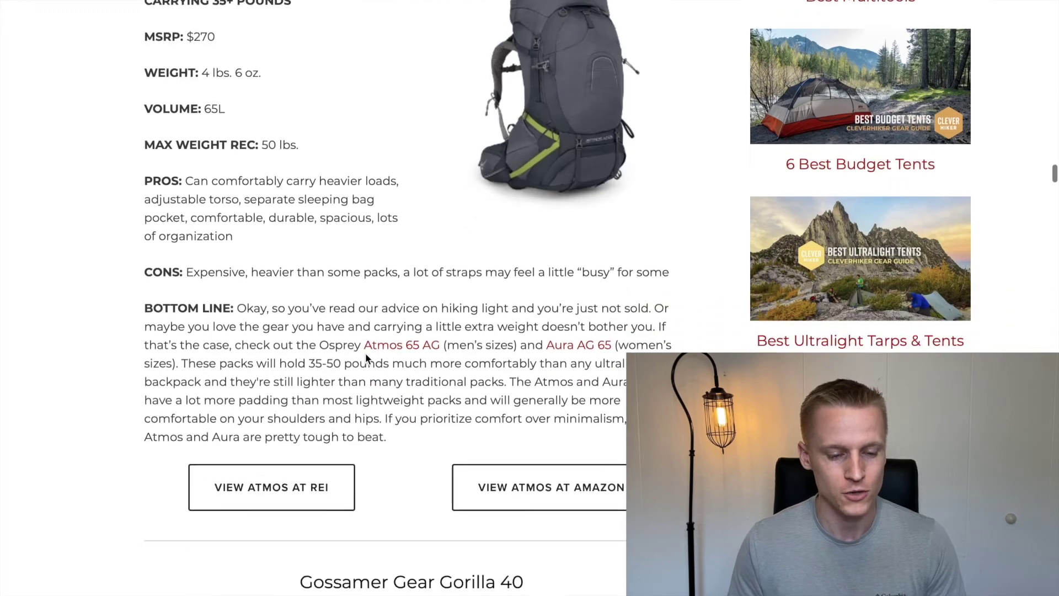